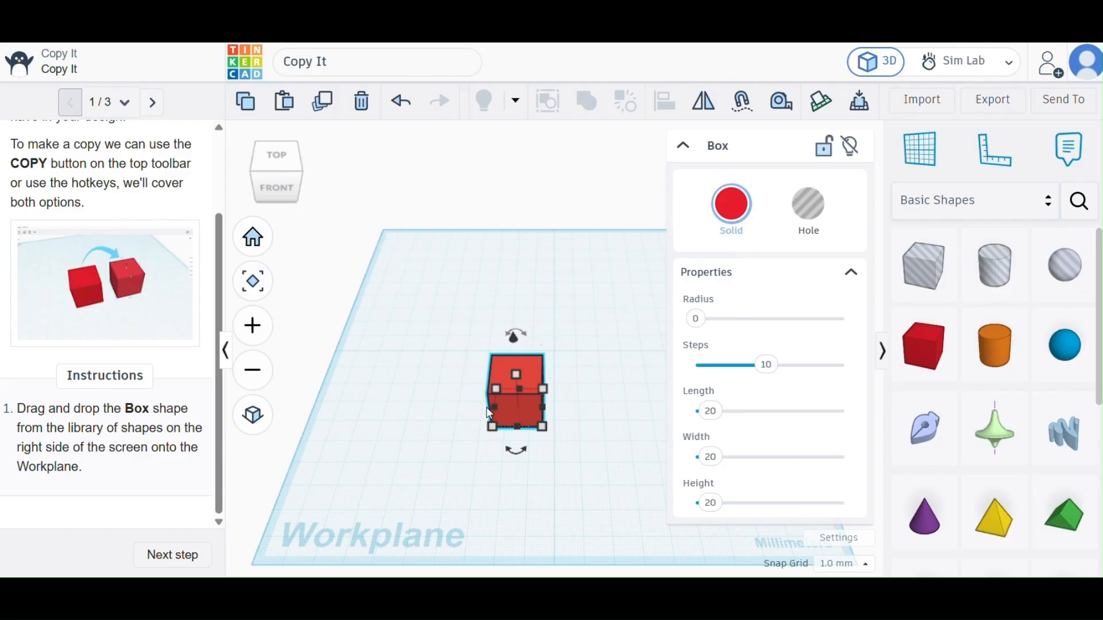
Advance the Copy It tutorial to the Select + Copy step, collapse the box's properties and deselect the box.
{"action": "left_click", "coordinate": [162, 554]}
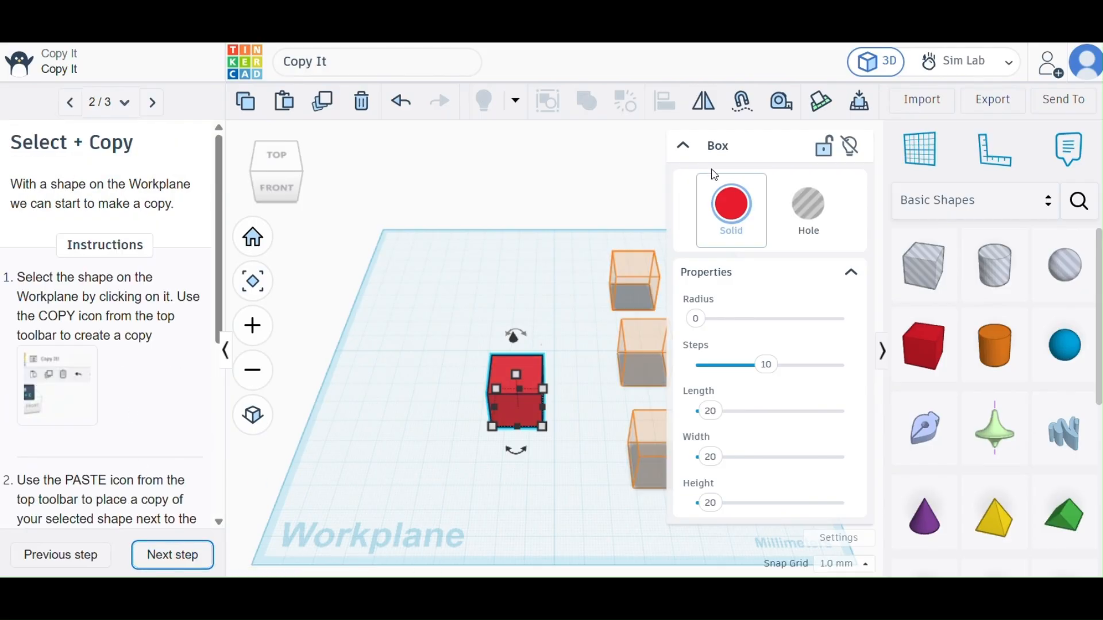
{"action": "left_click", "coordinate": [682, 148]}
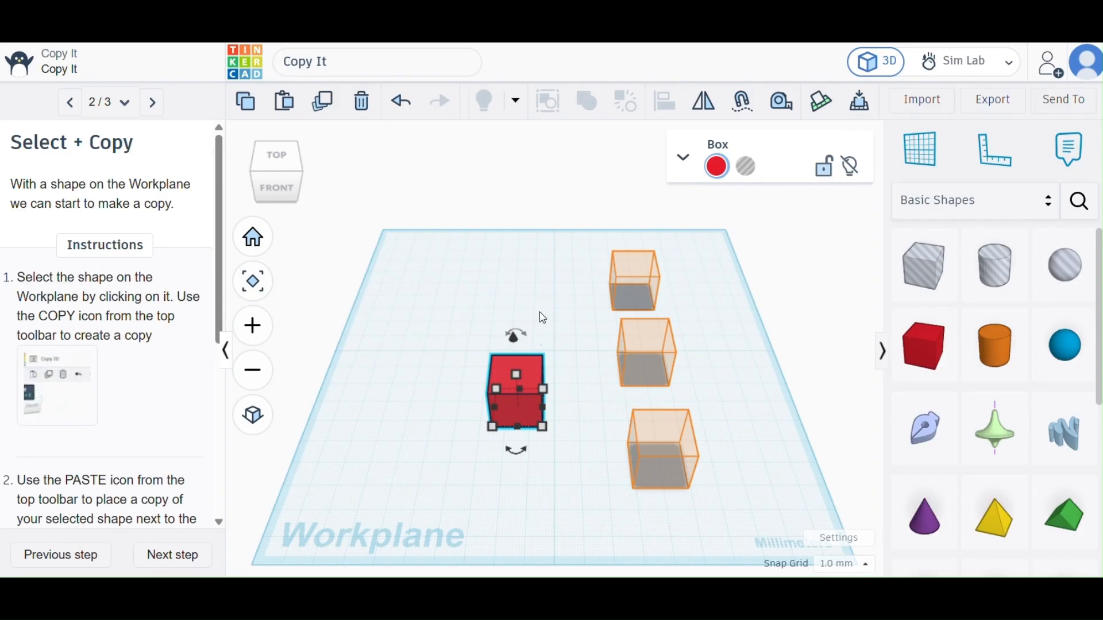
{"action": "left_click", "coordinate": [479, 348]}
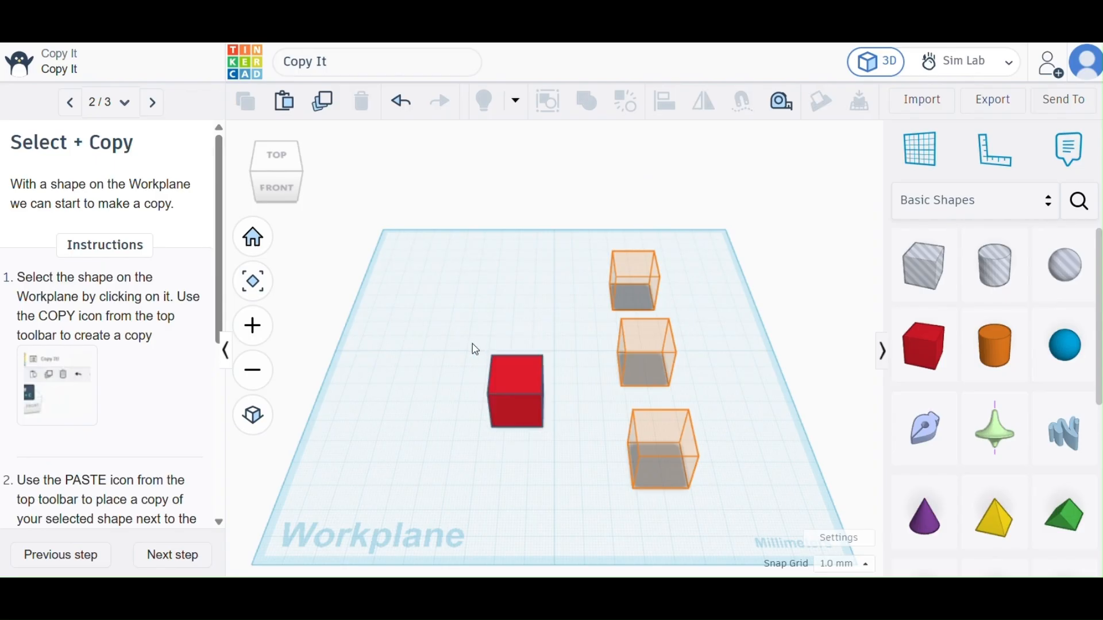
Try to fill the rear outlined position with a new box from the shape library, and undo the placement.
{"action": "left_click", "coordinate": [511, 365]}
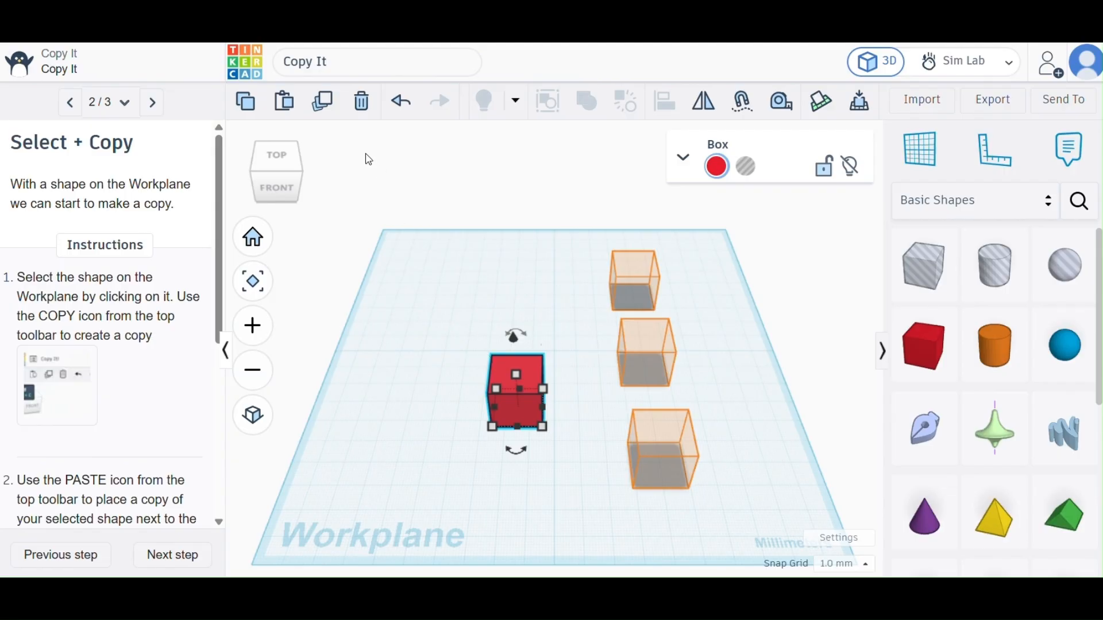
{"action": "left_click_drag", "start_coordinate": [922, 352], "coordinate": [632, 298]}
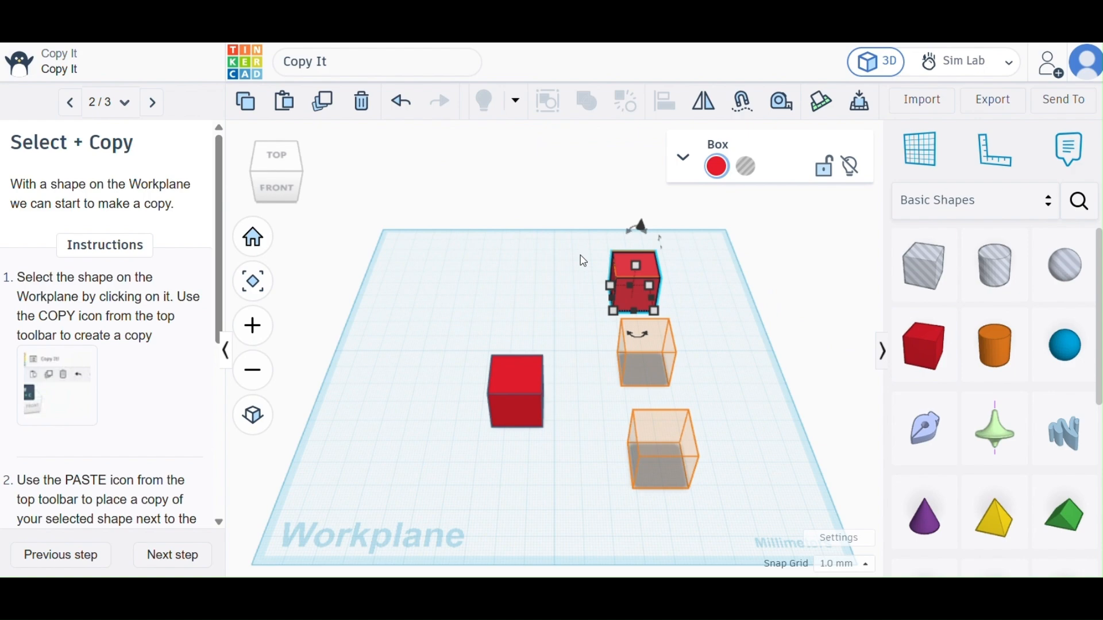
{"action": "left_click", "coordinate": [401, 101]}
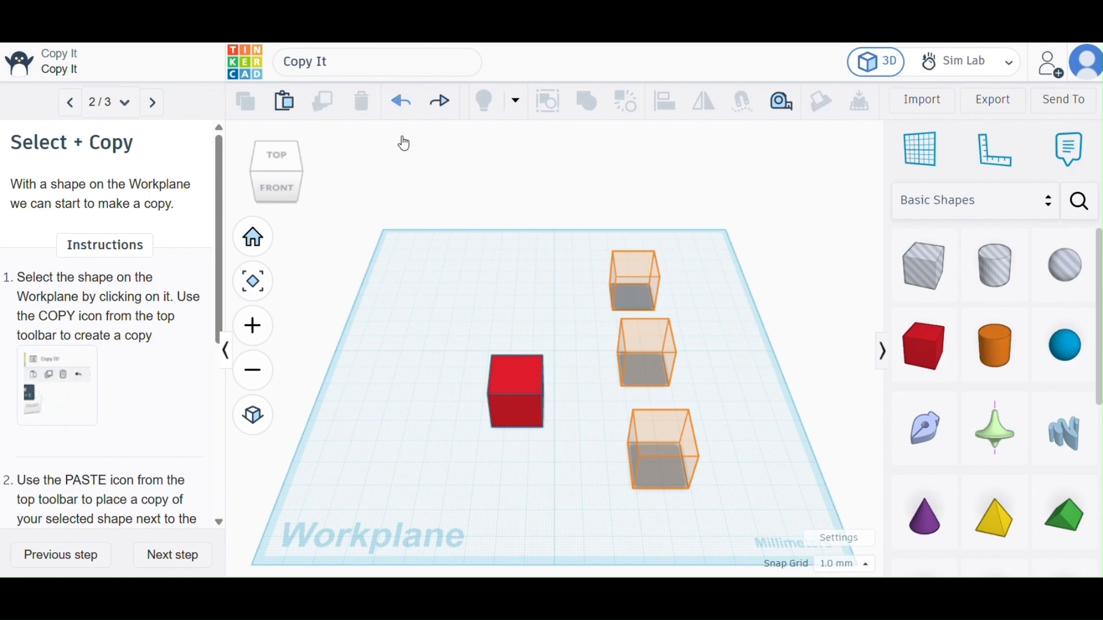
Copy the red box, paste one copy and move it onto the rear outlined position.
{"action": "left_click", "coordinate": [505, 376]}
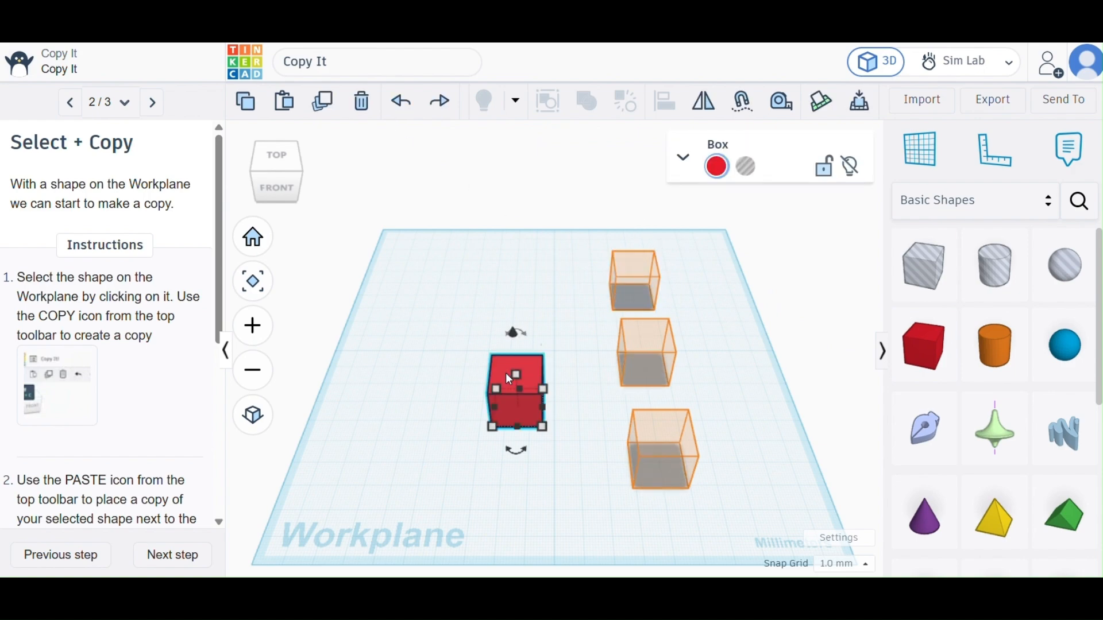
{"action": "left_click", "coordinate": [244, 105]}
{"action": "left_click", "coordinate": [284, 103]}
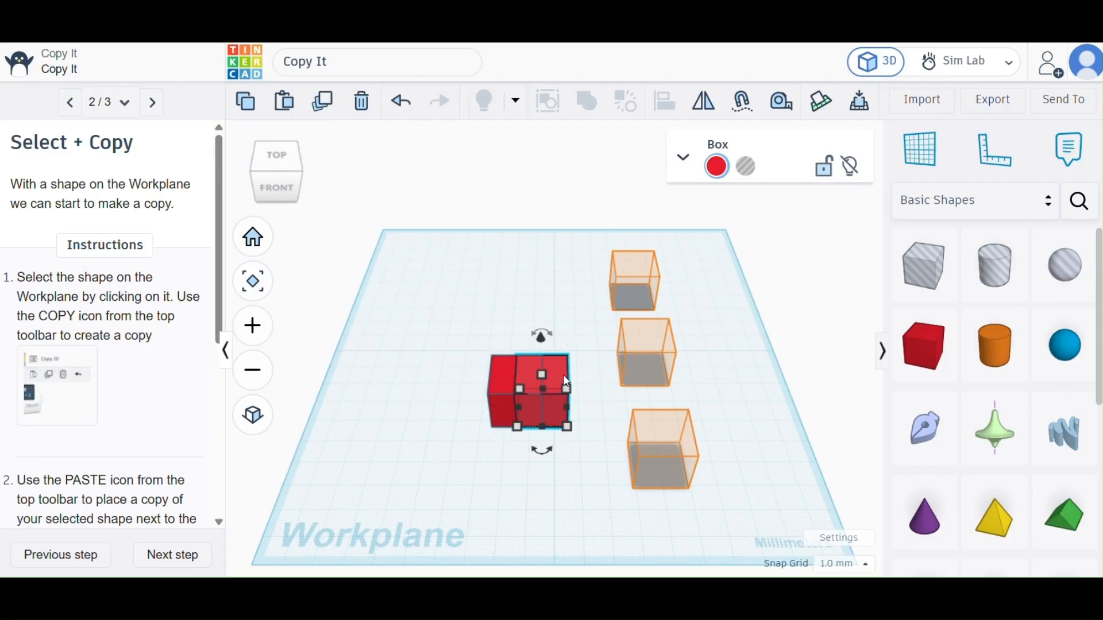
{"action": "left_click_drag", "start_coordinate": [574, 352], "coordinate": [649, 266]}
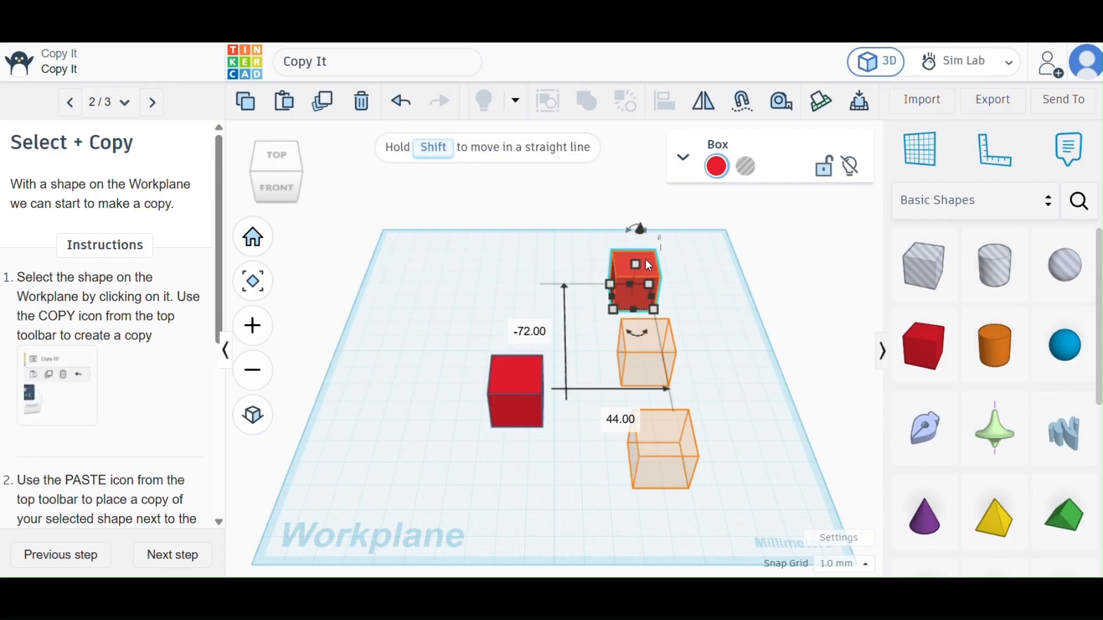
Paste two more copies of the box and move them onto the middle and front outlined positions.
{"action": "left_click", "coordinate": [283, 103]}
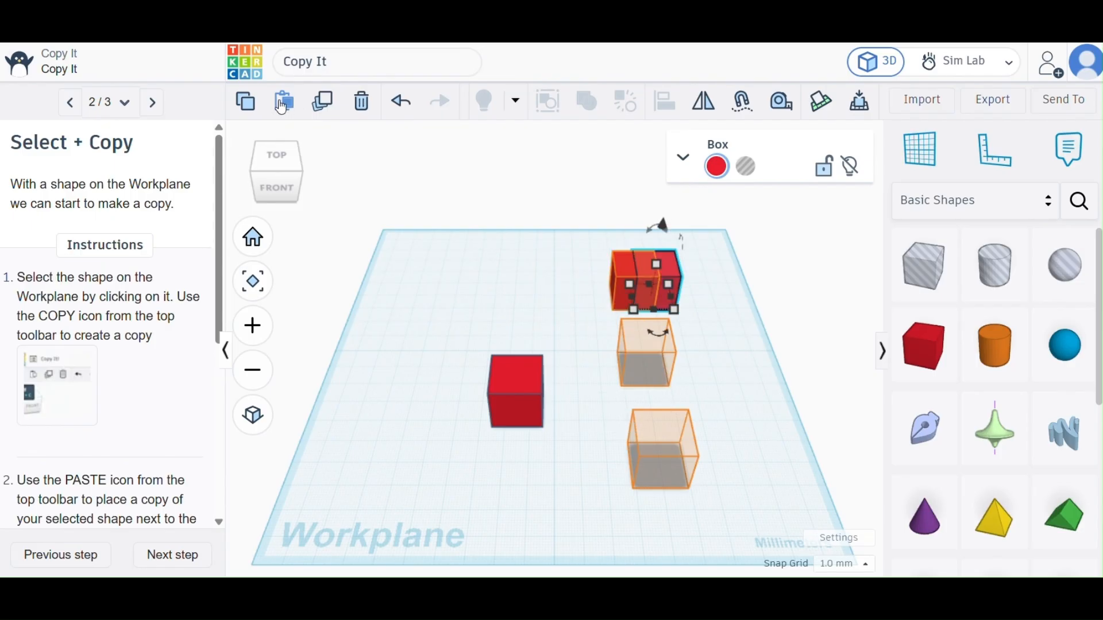
{"action": "left_click_drag", "start_coordinate": [670, 264], "coordinate": [661, 339]}
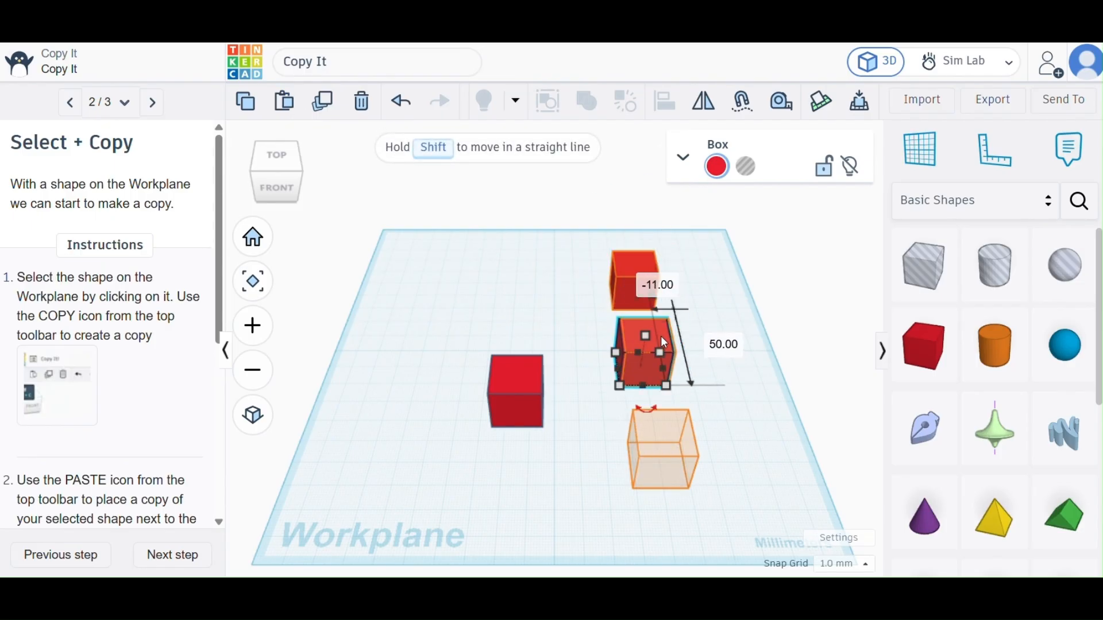
{"action": "left_click", "coordinate": [286, 103]}
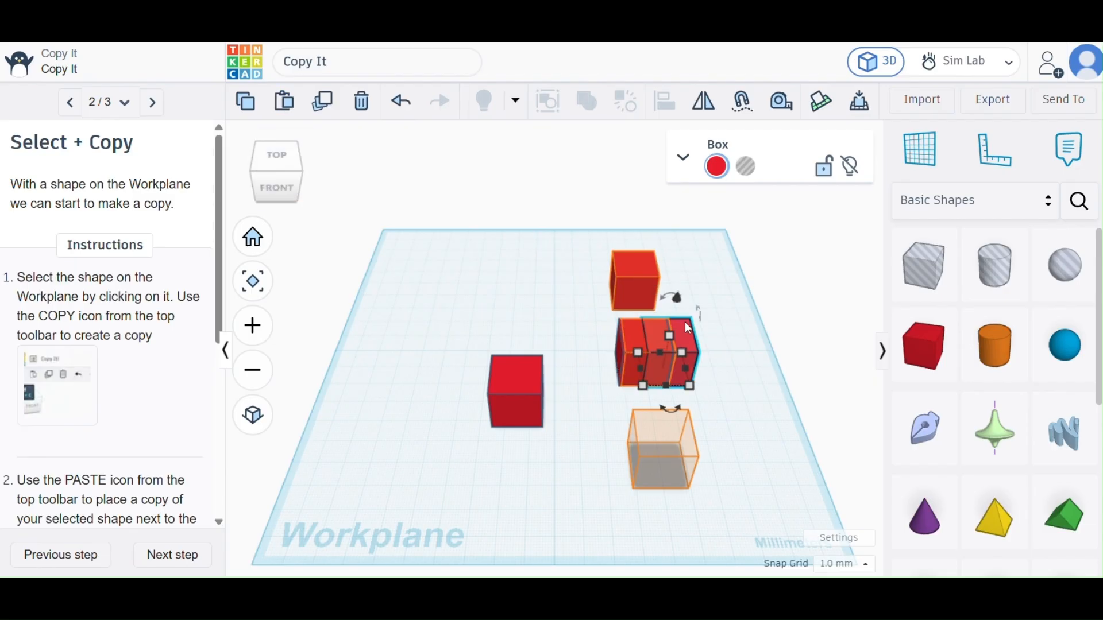
{"action": "left_click_drag", "start_coordinate": [681, 330], "coordinate": [680, 431]}
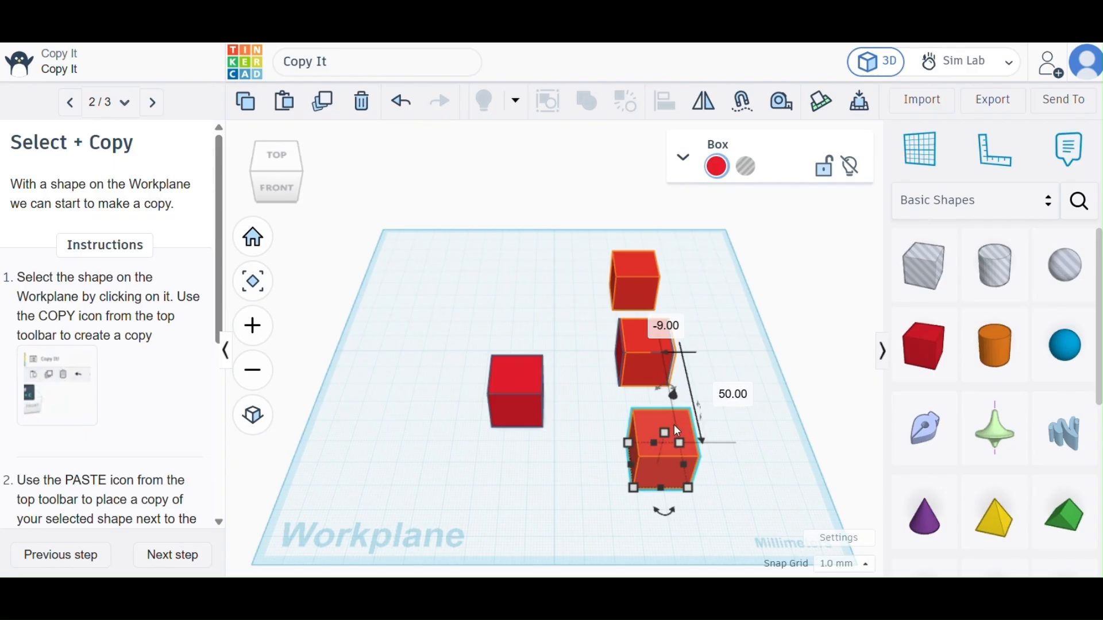
{"action": "left_click", "coordinate": [584, 389]}
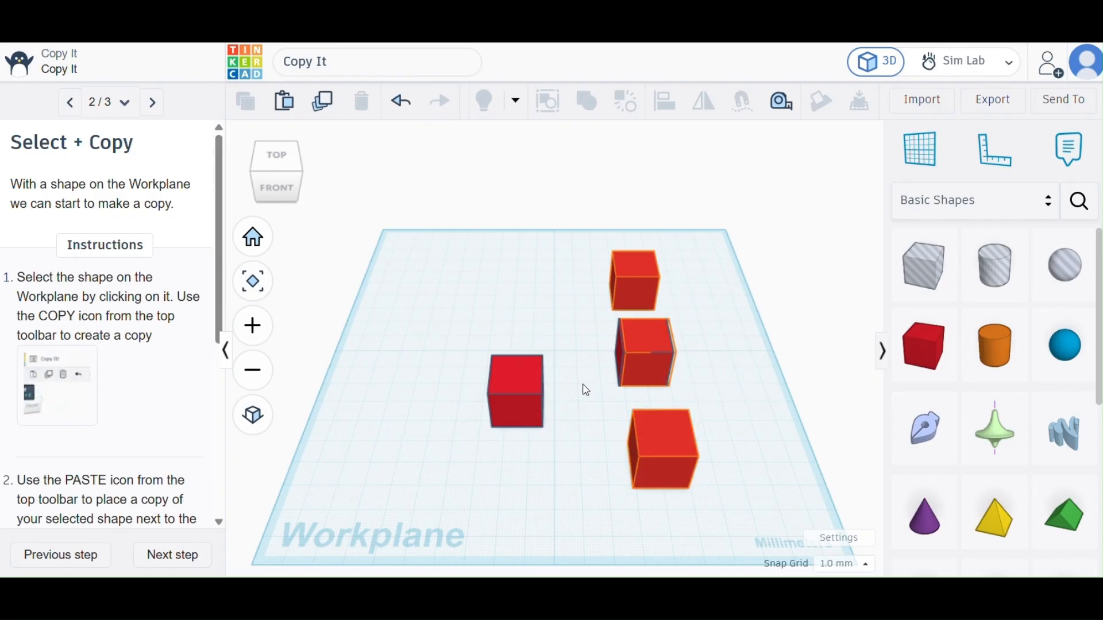
Advance the tutorial to its last step and paste repeated box copies in a row beginning at the front box.
{"action": "left_click", "coordinate": [172, 556]}
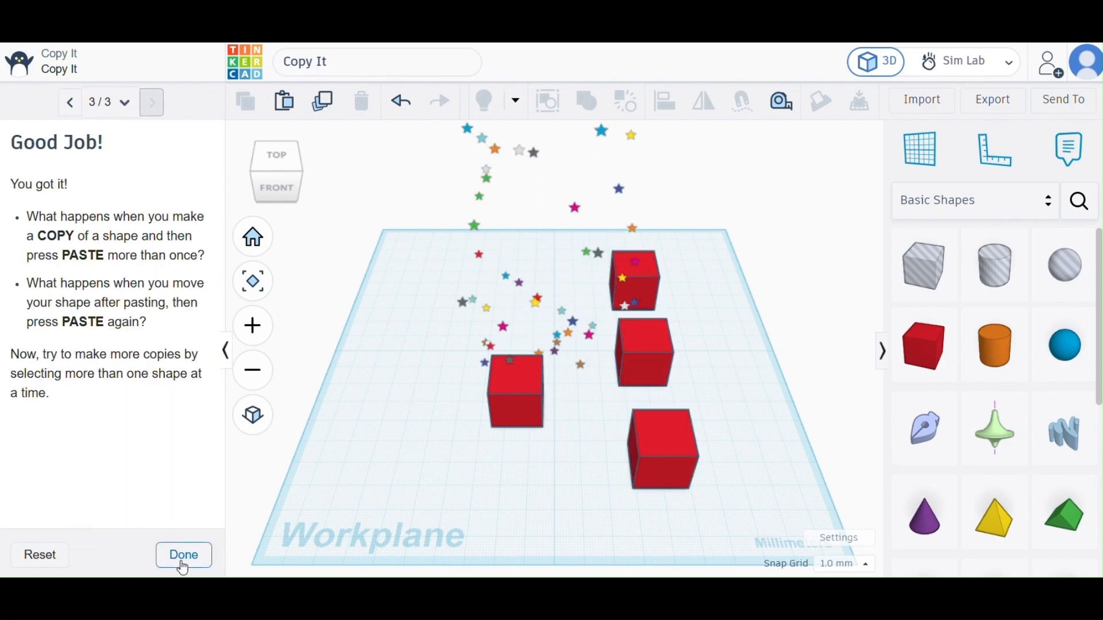
{"action": "left_click", "coordinate": [663, 441]}
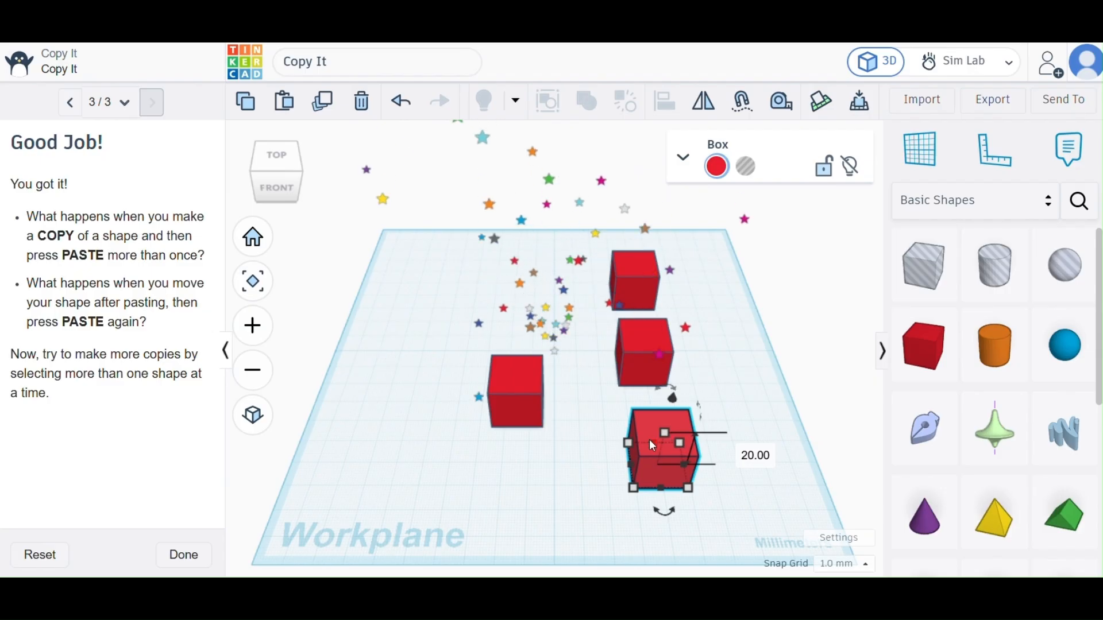
{"action": "left_click", "coordinate": [285, 103]}
{"action": "left_click", "coordinate": [284, 103]}
{"action": "left_click", "coordinate": [284, 104]}
{"action": "left_click", "coordinate": [284, 103]}
{"action": "left_click", "coordinate": [284, 104]}
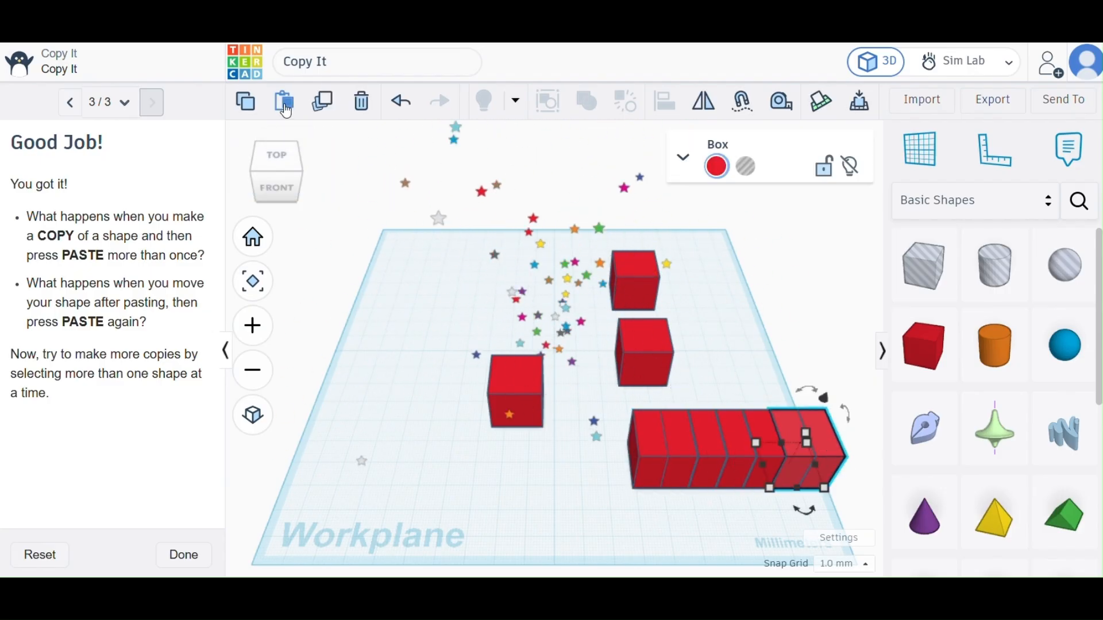
{"action": "left_click", "coordinate": [284, 104]}
{"action": "left_click", "coordinate": [284, 103]}
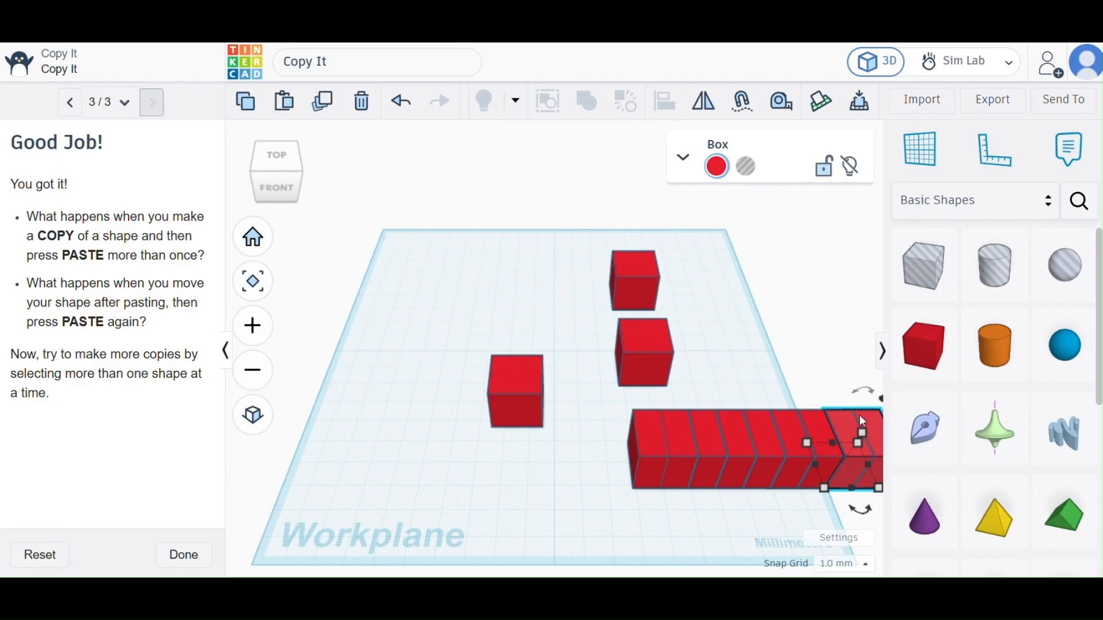
Move the last pasted box to the workplane's rear left corner and paste a row of further copies from it.
{"action": "left_click_drag", "start_coordinate": [864, 419], "coordinate": [417, 236]}
{"action": "left_click", "coordinate": [286, 103]}
{"action": "left_click", "coordinate": [285, 103]}
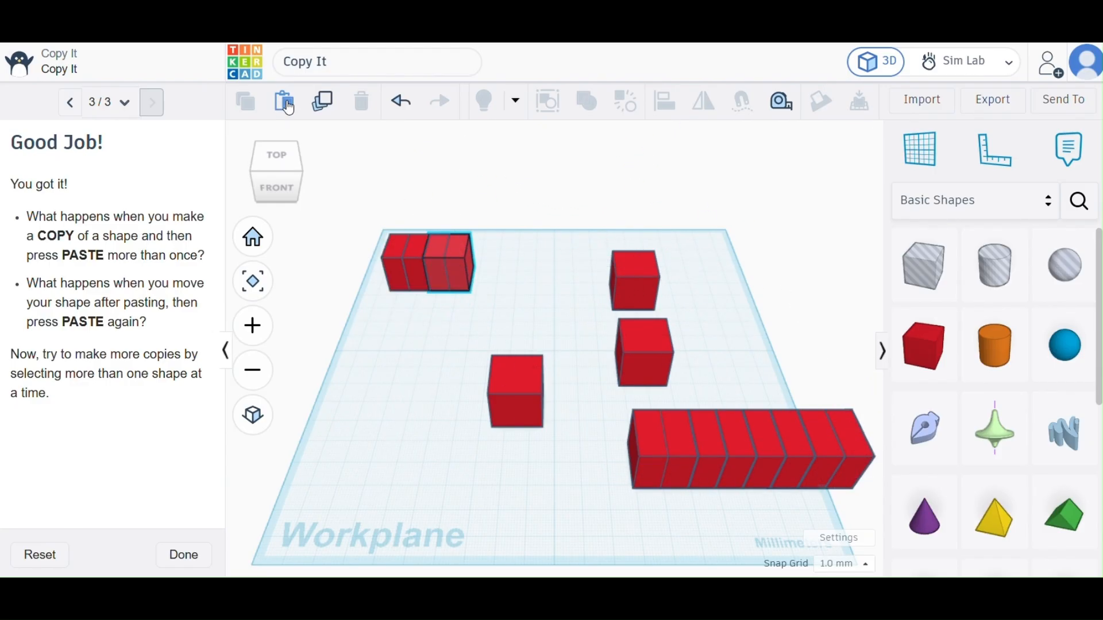
{"action": "left_click", "coordinate": [285, 103]}
{"action": "left_click", "coordinate": [286, 103]}
{"action": "left_click", "coordinate": [286, 103]}
{"action": "left_click", "coordinate": [285, 103]}
{"action": "left_click", "coordinate": [286, 104]}
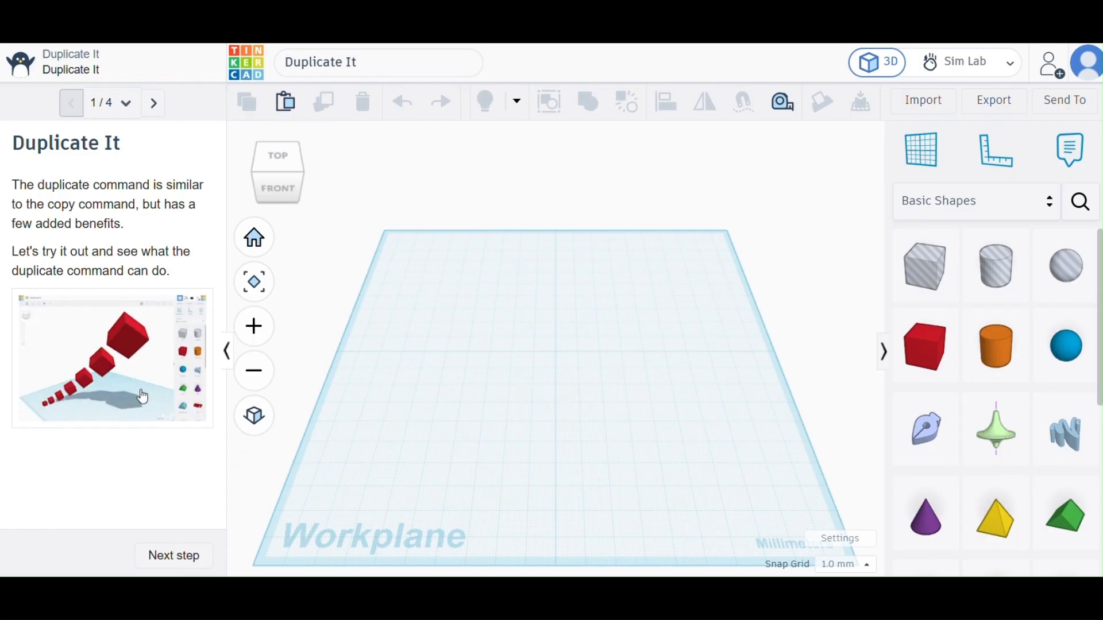
Advance the Duplicate It tutorial to Select + Duplicate and place an orange cylinder near the workplane's left edge.
{"action": "left_click", "coordinate": [165, 566]}
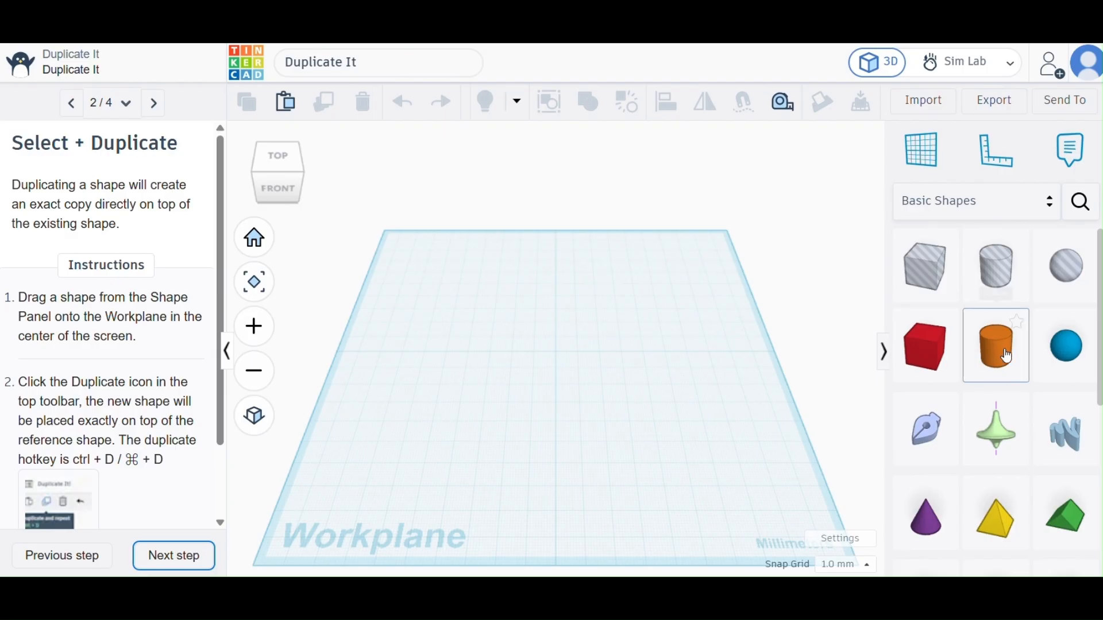
{"action": "left_click_drag", "start_coordinate": [1006, 356], "coordinate": [390, 353]}
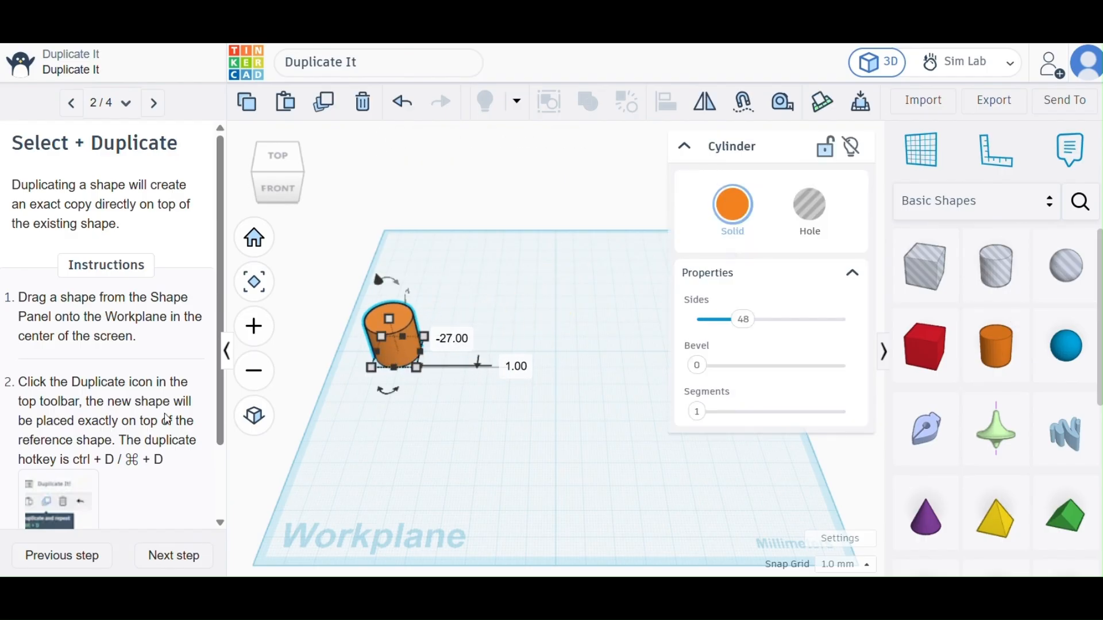
Duplicate the orange cylinder in place, directly on top of the original.
{"action": "scroll", "coordinate": [92, 418], "scroll_direction": "down", "scroll_amount": 1}
{"action": "scroll", "coordinate": [92, 418], "scroll_direction": "down", "scroll_amount": 1}
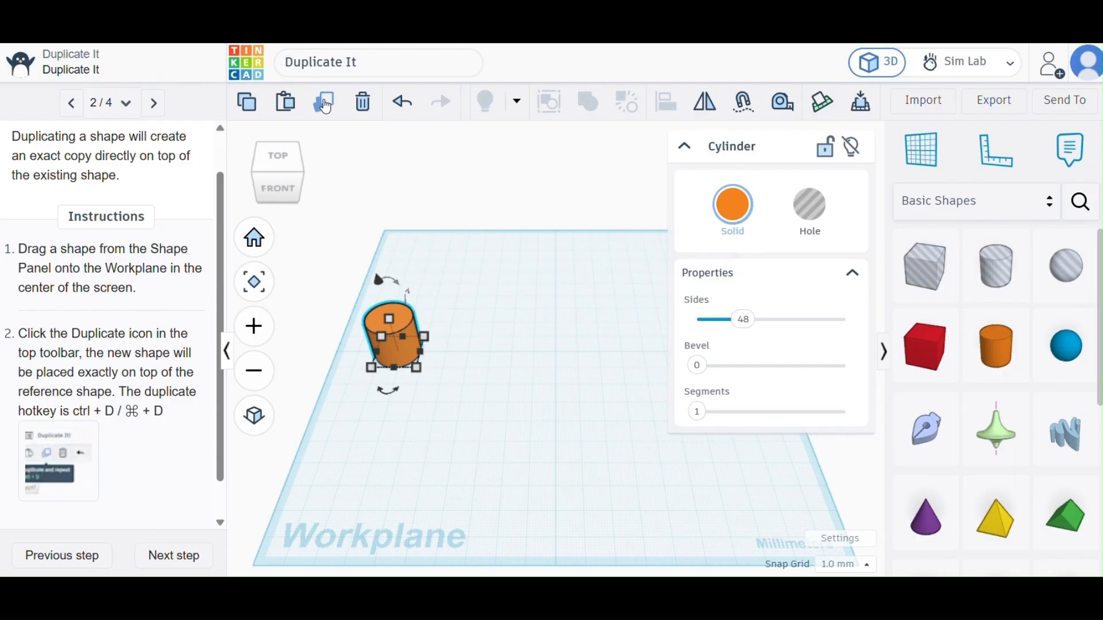
{"action": "left_click", "coordinate": [478, 314]}
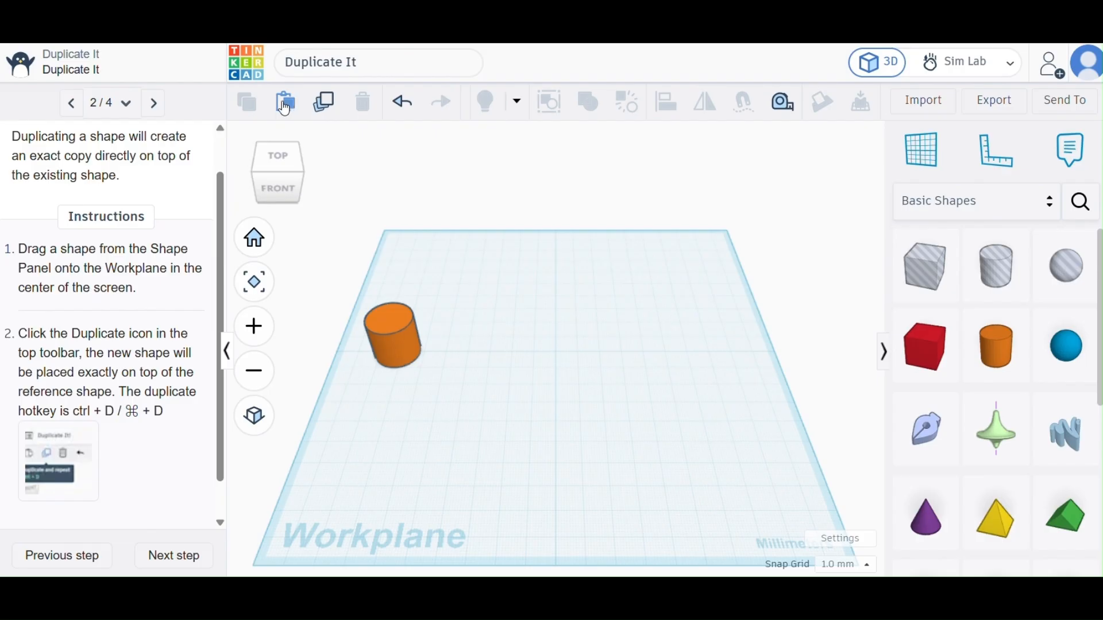
{"action": "left_click", "coordinate": [391, 320]}
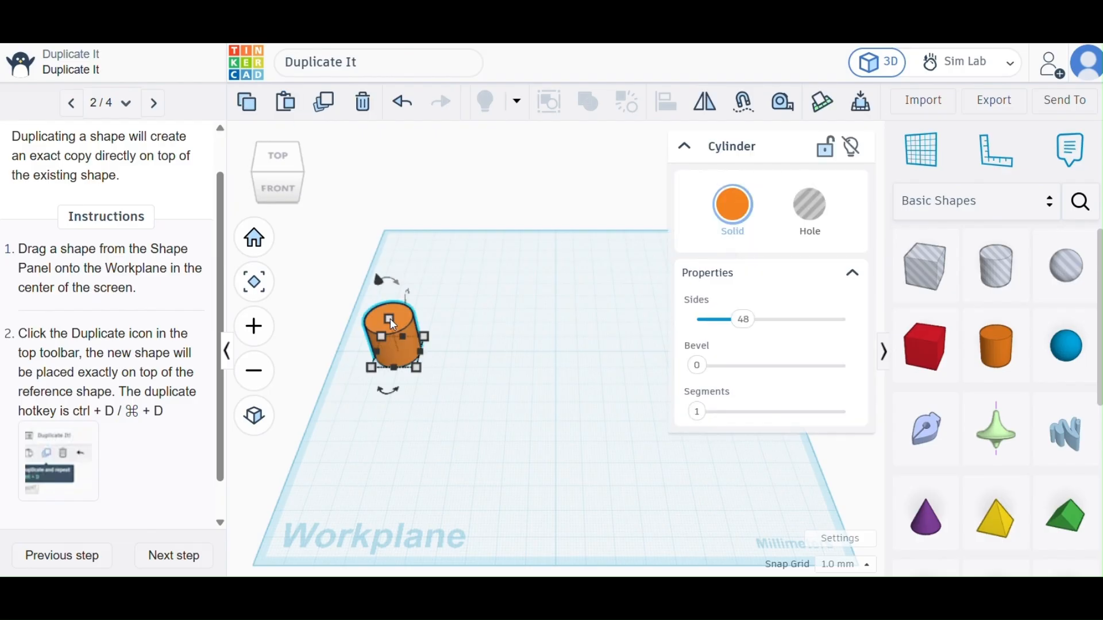
{"action": "left_click", "coordinate": [324, 107]}
{"action": "scroll", "coordinate": [133, 462], "scroll_direction": "down", "scroll_amount": 1}
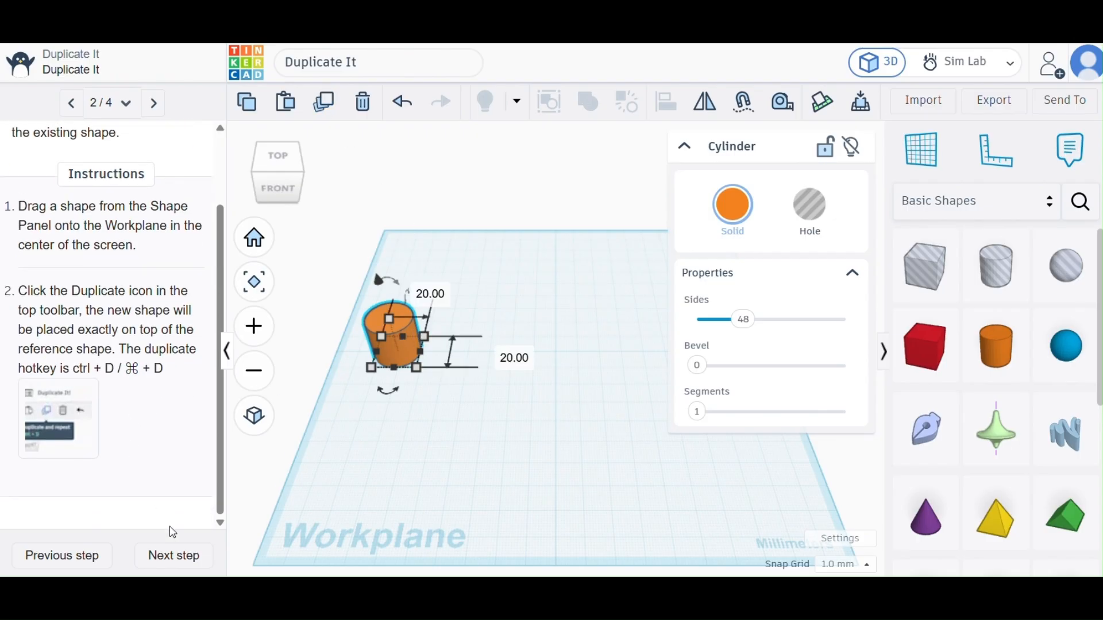
Advance to the Duplicate Again step, move the duplicated cylinder about 26 mm beside the original and stretch its height to about 34 mm.
{"action": "left_click", "coordinate": [180, 563]}
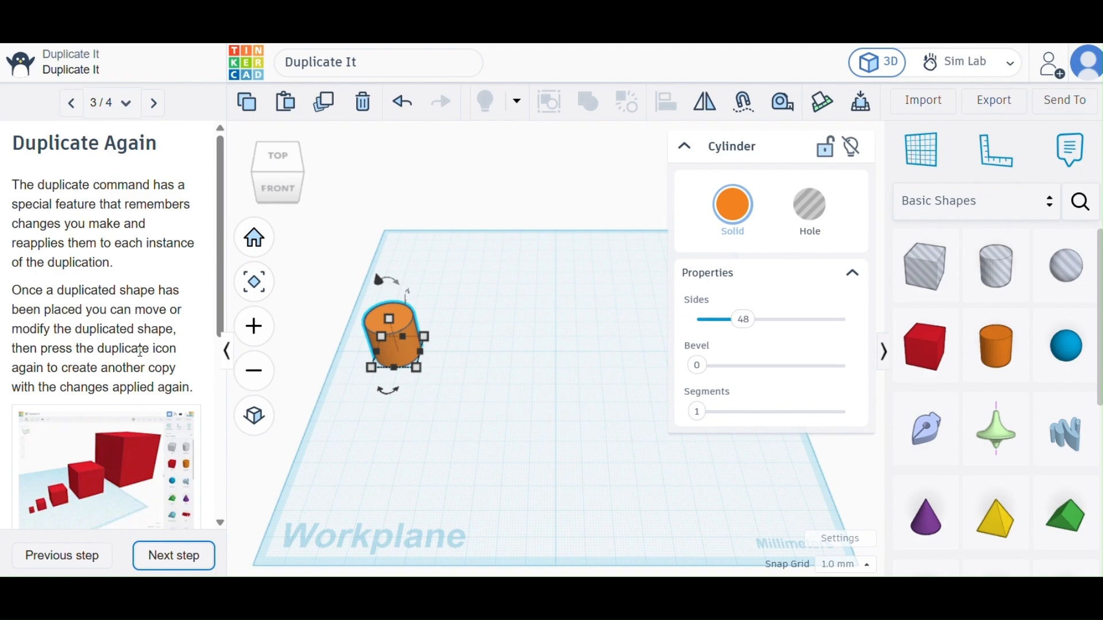
{"action": "left_click", "coordinate": [153, 552]}
{"action": "scroll", "coordinate": [142, 400], "scroll_direction": "down", "scroll_amount": 1}
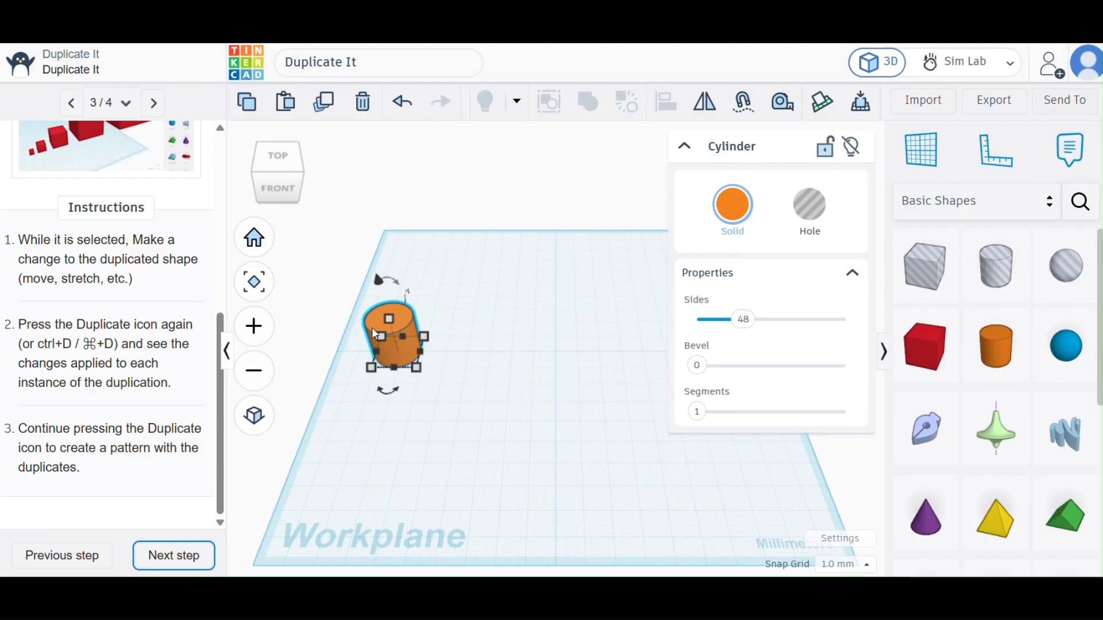
{"action": "left_click_drag", "start_coordinate": [371, 326], "coordinate": [435, 326]}
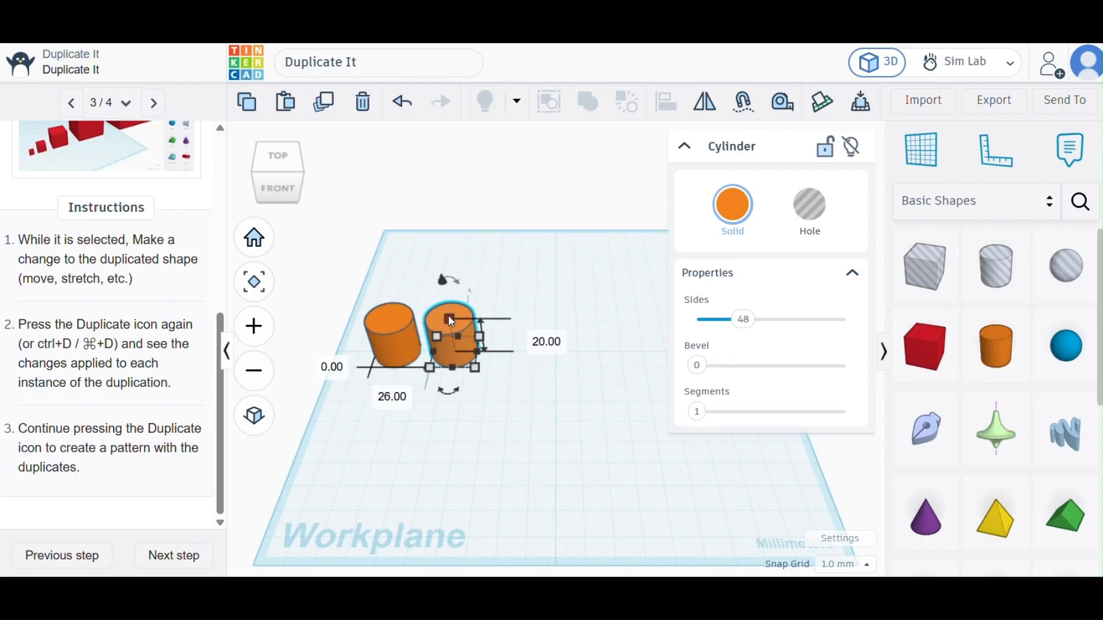
{"action": "left_click_drag", "start_coordinate": [449, 320], "coordinate": [443, 291]}
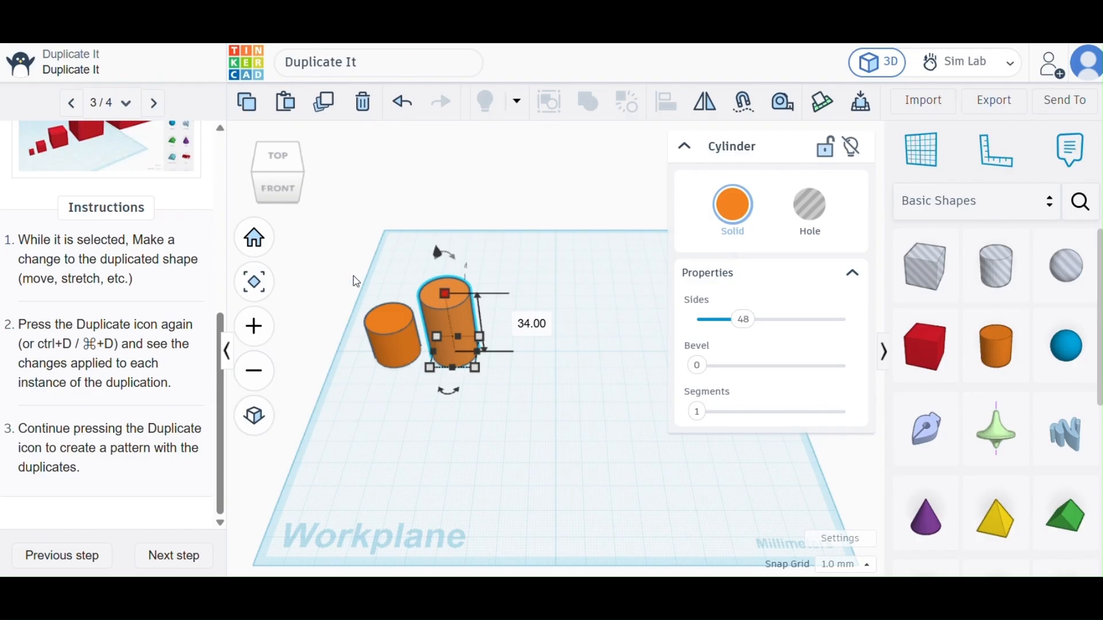
Duplicate the stretched cylinder repeatedly until nine progressively taller cylinders form a row, and collapse the cylinder's properties.
{"action": "left_click", "coordinate": [324, 102]}
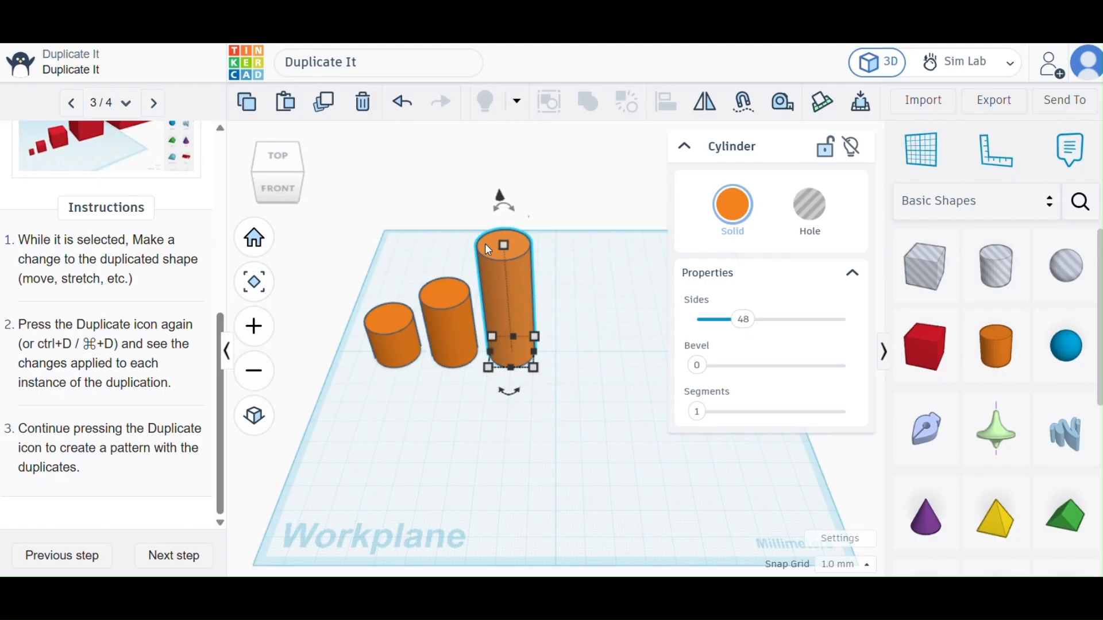
{"action": "left_click", "coordinate": [325, 105]}
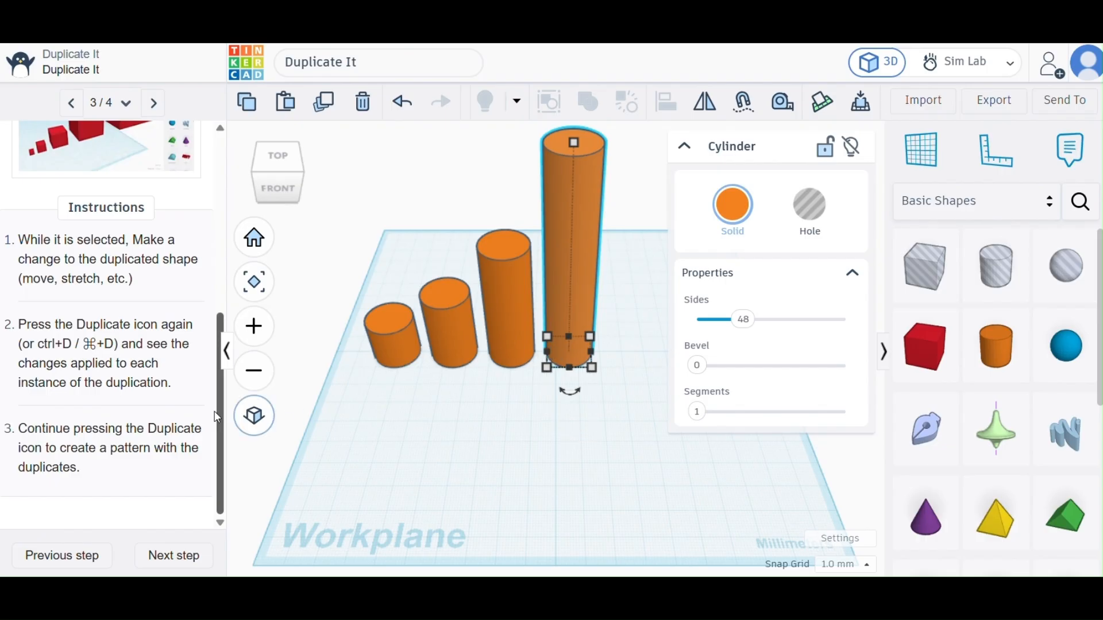
{"action": "left_click", "coordinate": [322, 105]}
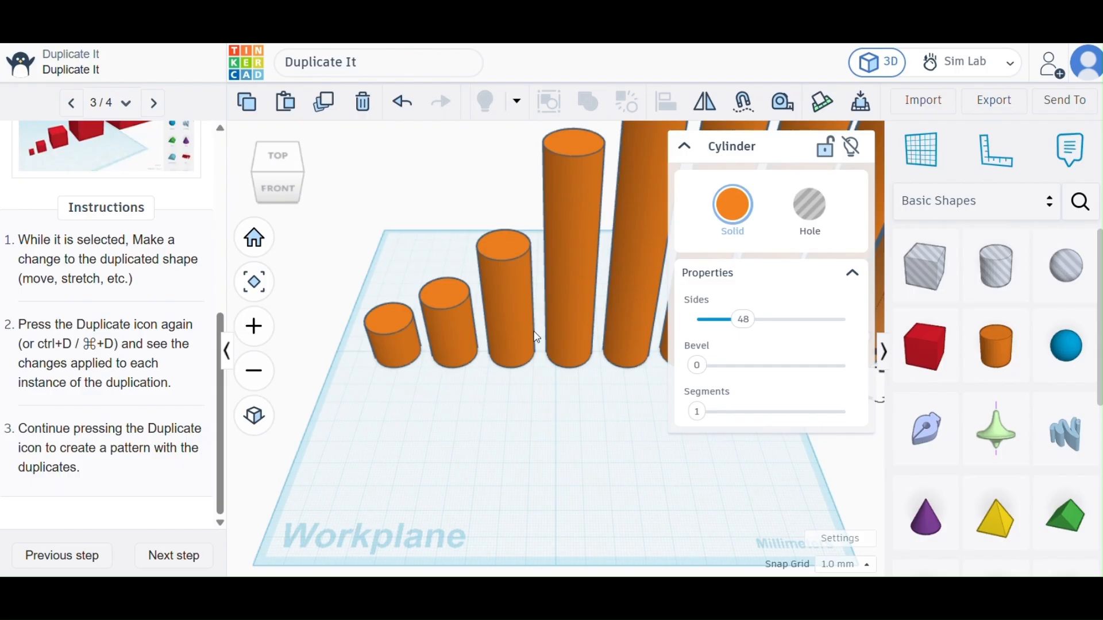
{"action": "left_click", "coordinate": [683, 147]}
{"action": "scroll", "coordinate": [624, 404], "scroll_direction": "up", "scroll_amount": 5}
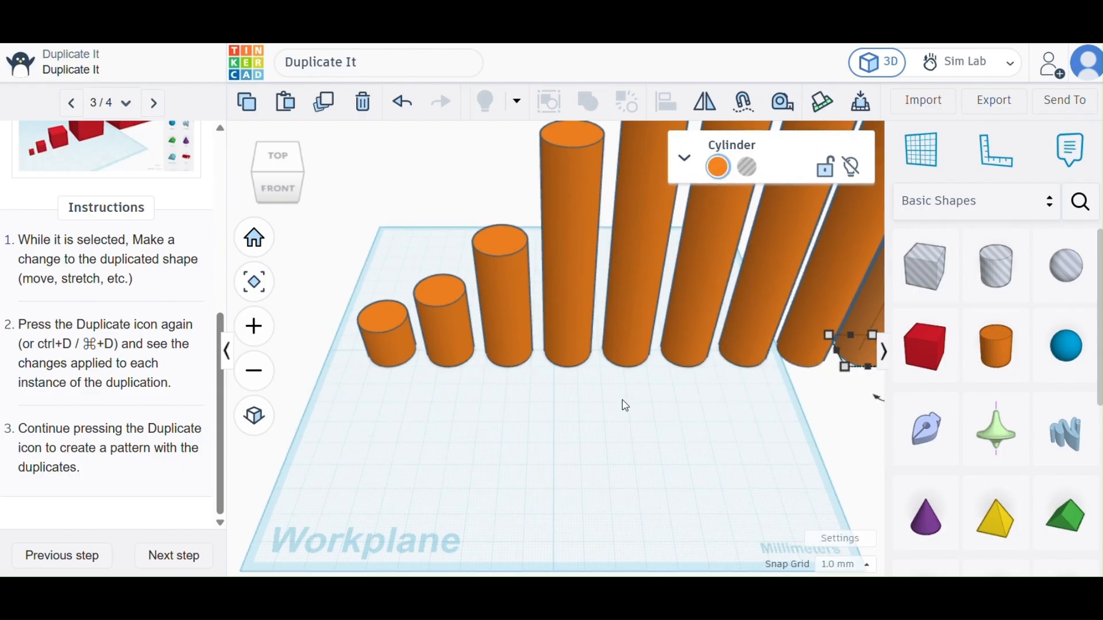
Undo the repeated duplications until only the original cylinder and its first stretched duplicate remain.
{"action": "scroll", "coordinate": [626, 406], "scroll_direction": "down", "scroll_amount": 10}
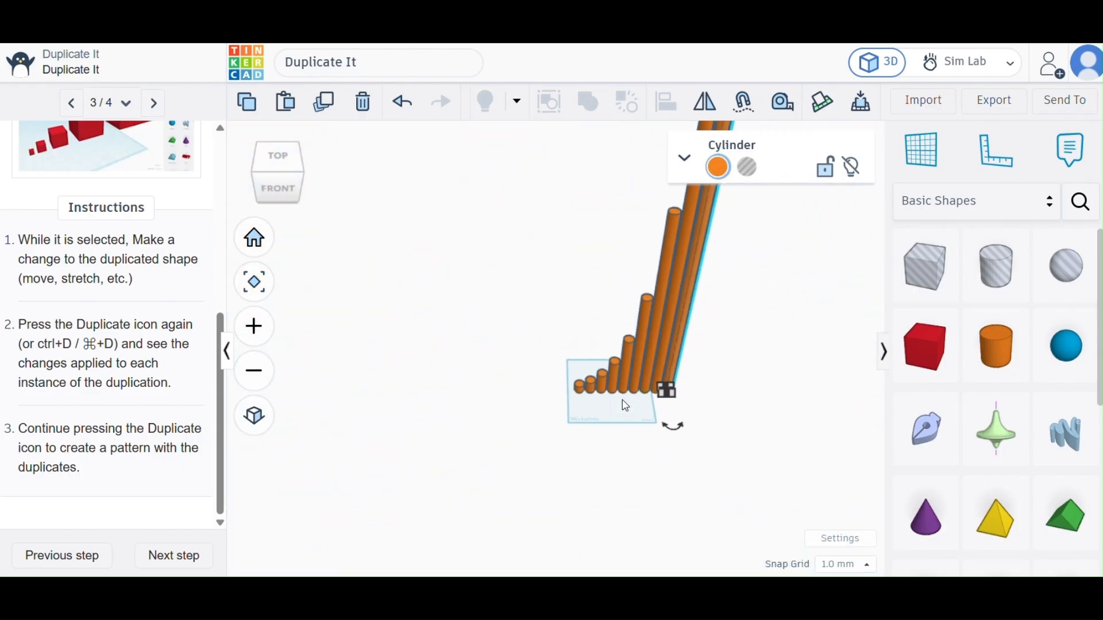
{"action": "scroll", "coordinate": [626, 405], "scroll_direction": "down", "scroll_amount": 5}
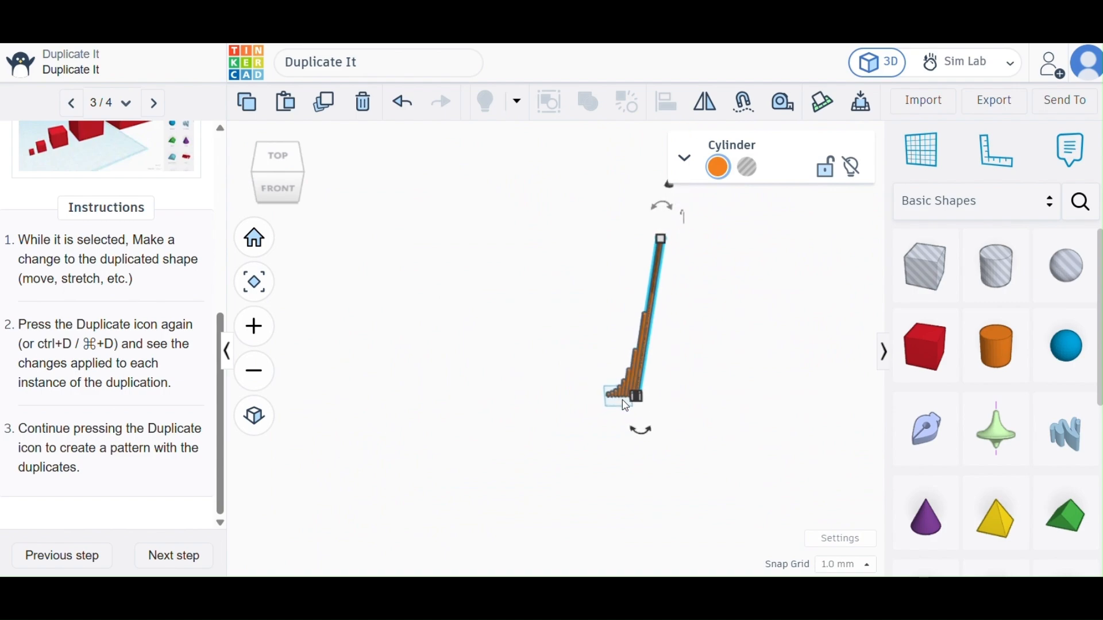
{"action": "scroll", "coordinate": [626, 406], "scroll_direction": "up", "scroll_amount": 2}
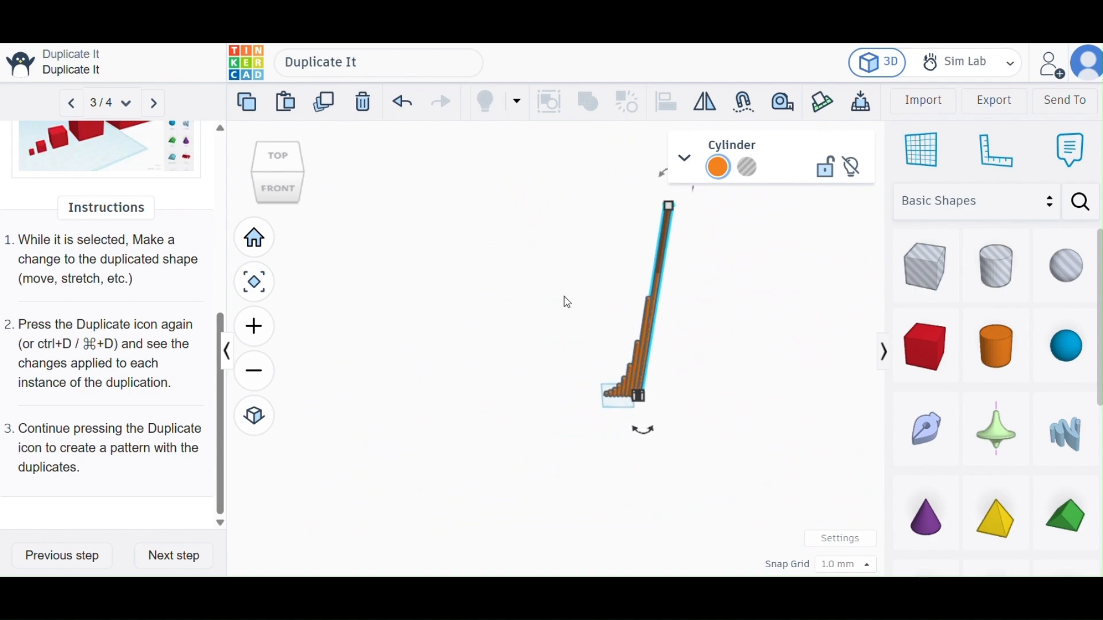
{"action": "left_click", "coordinate": [405, 103]}
{"action": "left_click", "coordinate": [404, 103]}
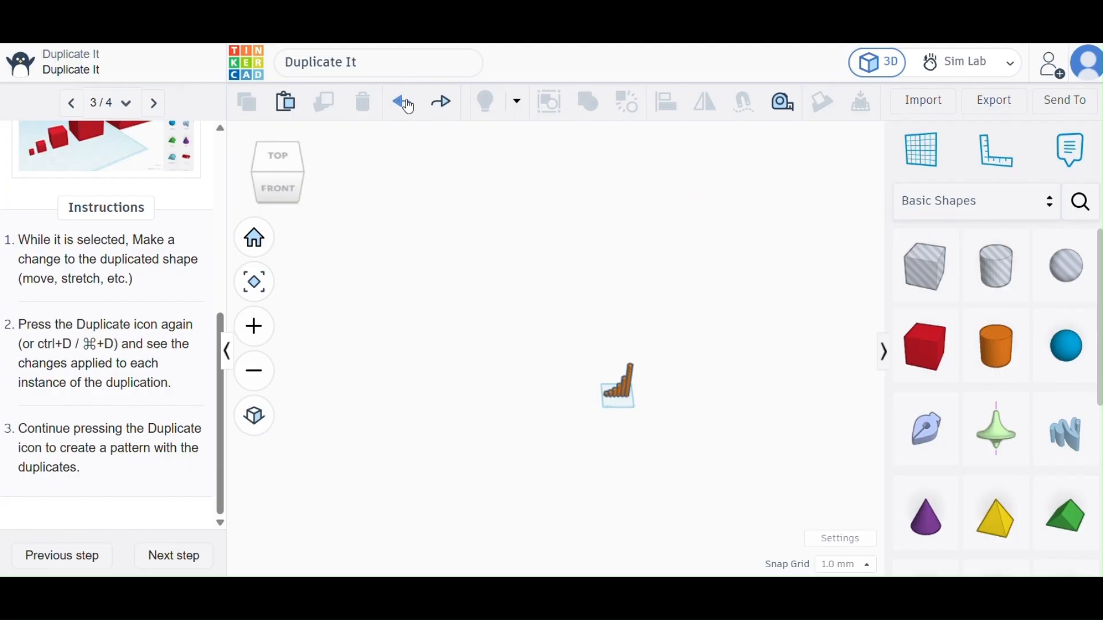
{"action": "left_click", "coordinate": [404, 103]}
{"action": "scroll", "coordinate": [633, 385], "scroll_direction": "up", "scroll_amount": 2}
{"action": "scroll", "coordinate": [633, 384], "scroll_direction": "up", "scroll_amount": 3}
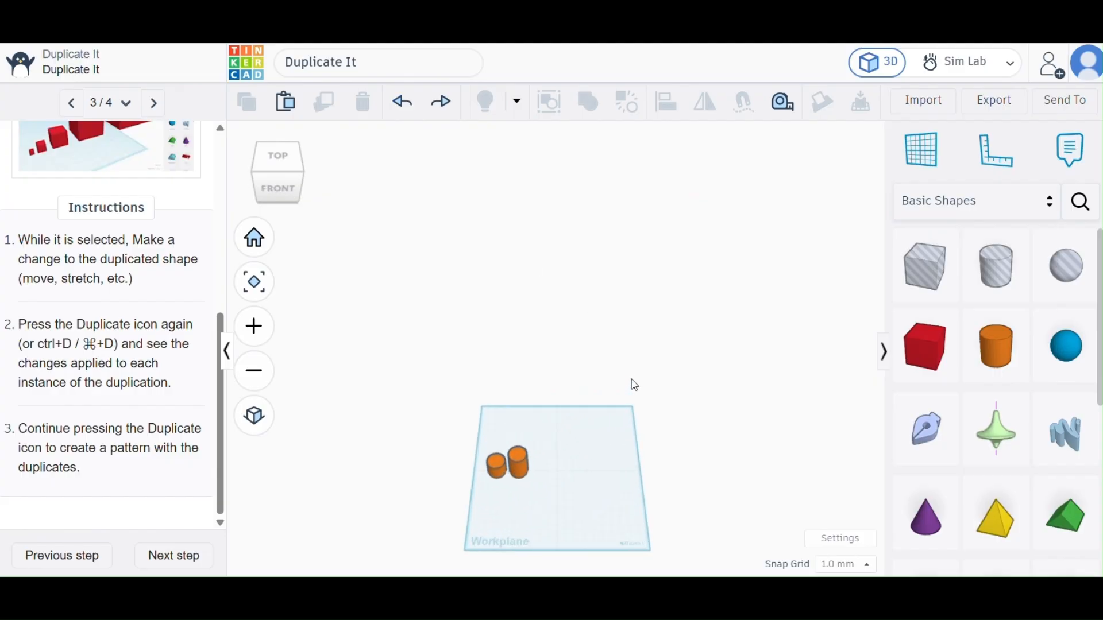
{"action": "scroll", "coordinate": [512, 457], "scroll_direction": "up", "scroll_amount": 1}
{"action": "scroll", "coordinate": [511, 457], "scroll_direction": "up", "scroll_amount": 2}
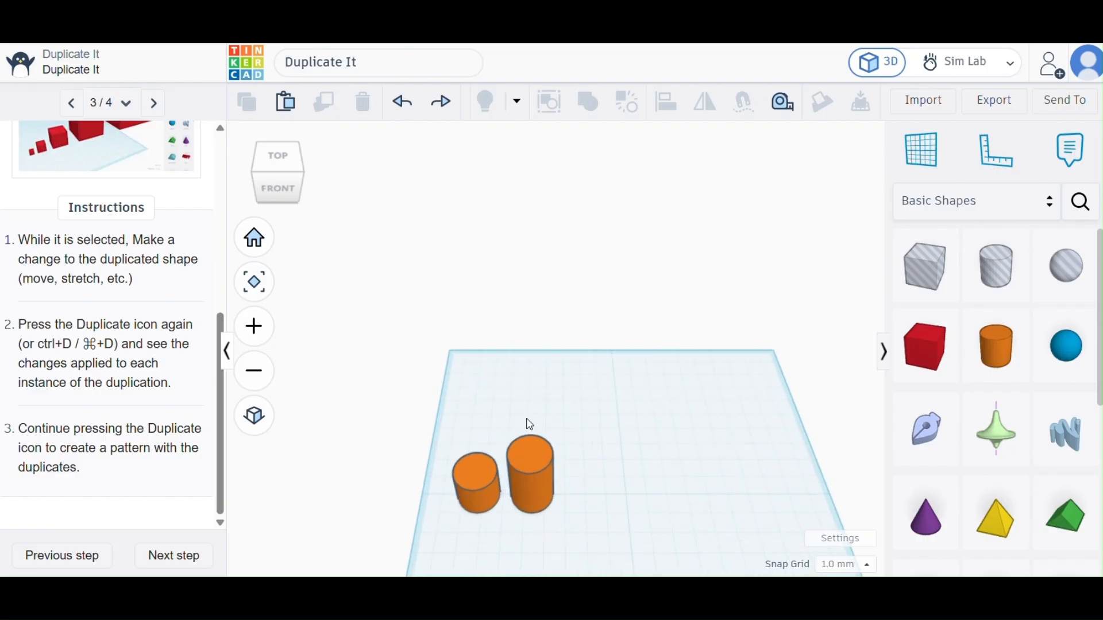
Finish the Duplicate It tutorial and begin the next tutorial, Hide It.
{"action": "left_click", "coordinate": [168, 559]}
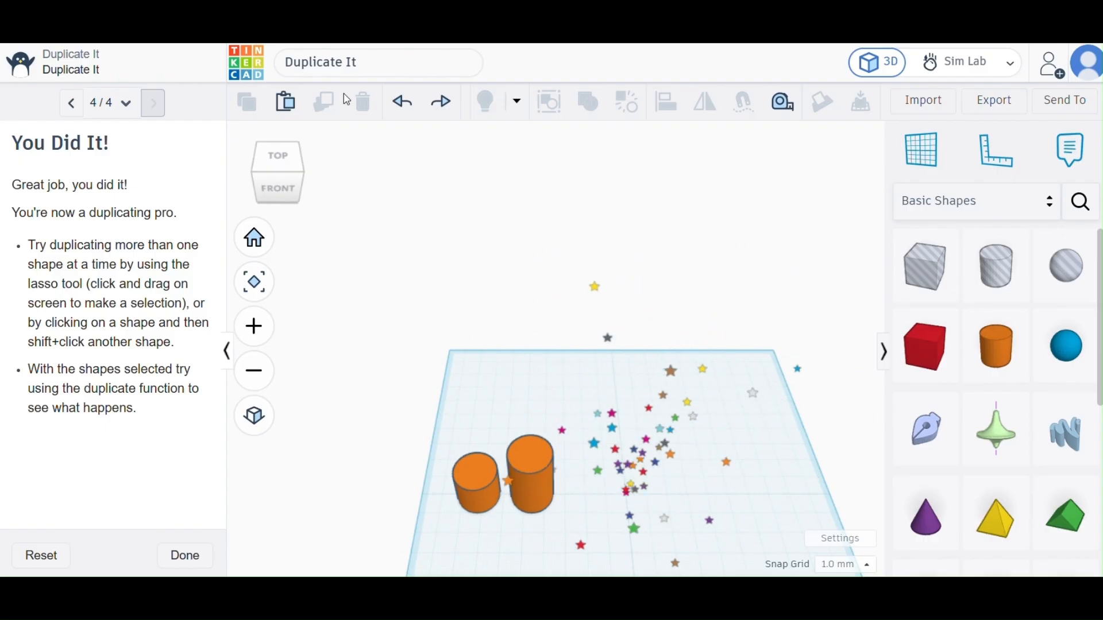
{"action": "left_click", "coordinate": [186, 561]}
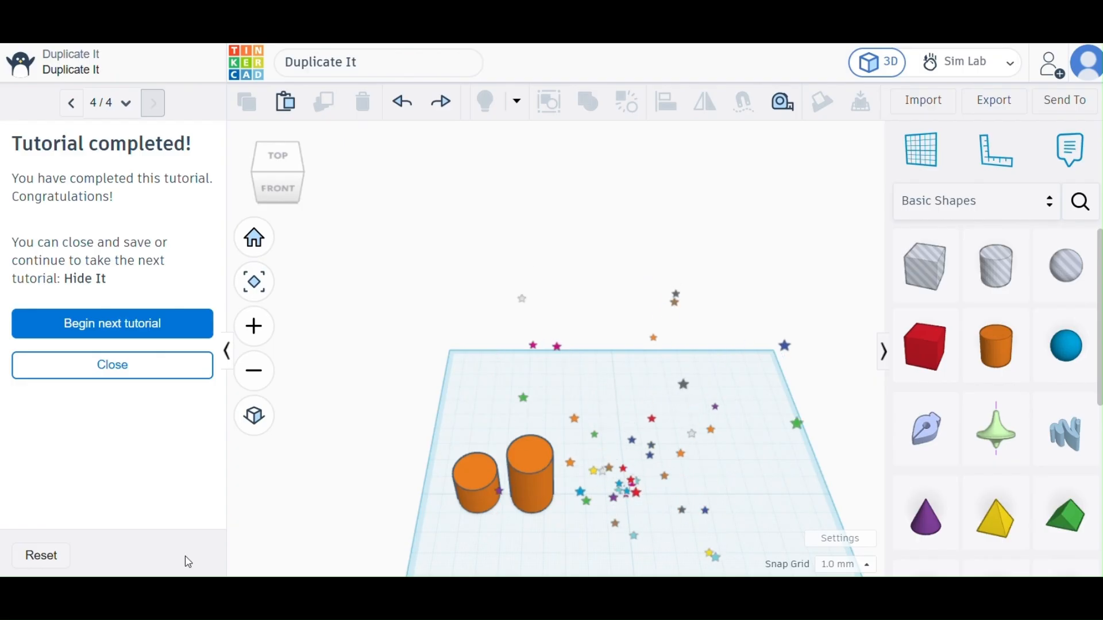
{"action": "left_click", "coordinate": [143, 325]}
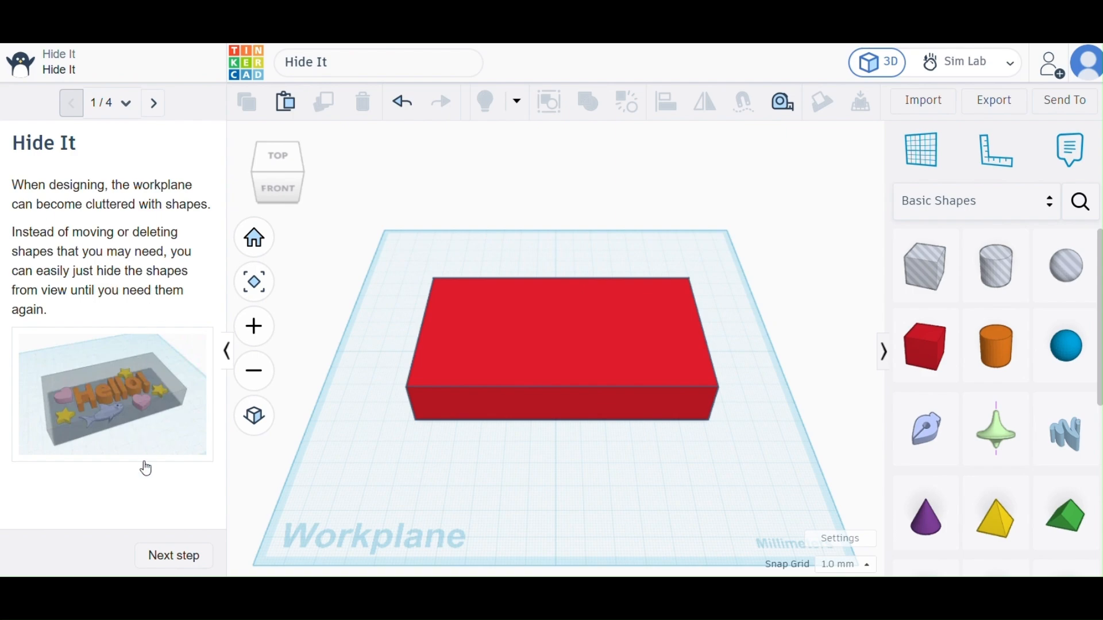
Advance the Hide It tutorial to Hide Section and hide the red rectangle covering the shapes beneath it.
{"action": "left_click", "coordinate": [173, 556]}
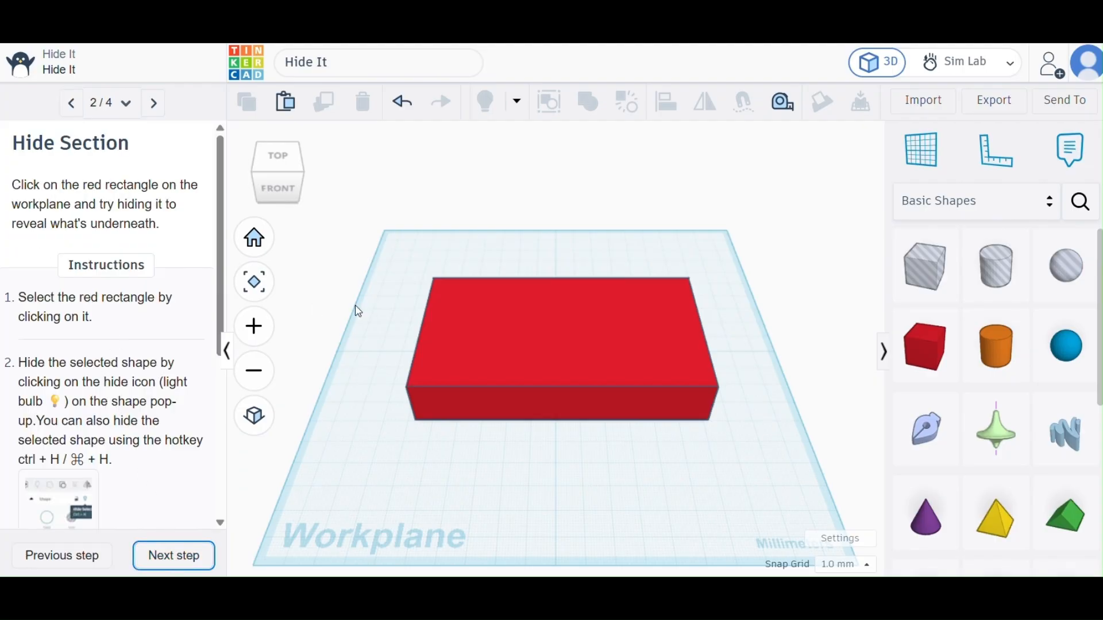
{"action": "left_click", "coordinate": [453, 332]}
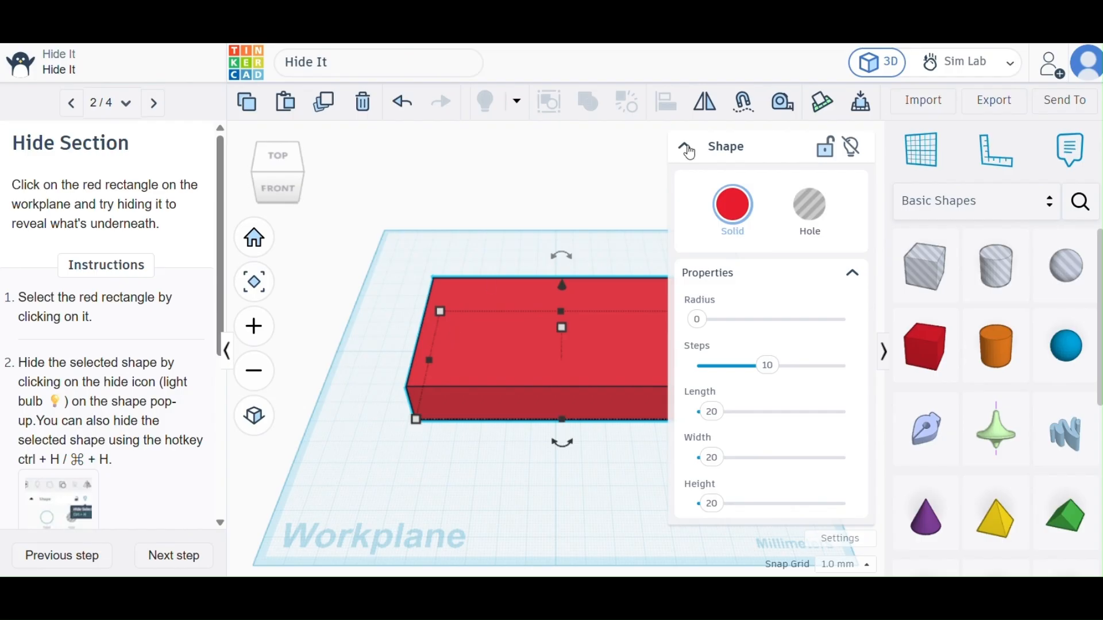
{"action": "left_click", "coordinate": [684, 146]}
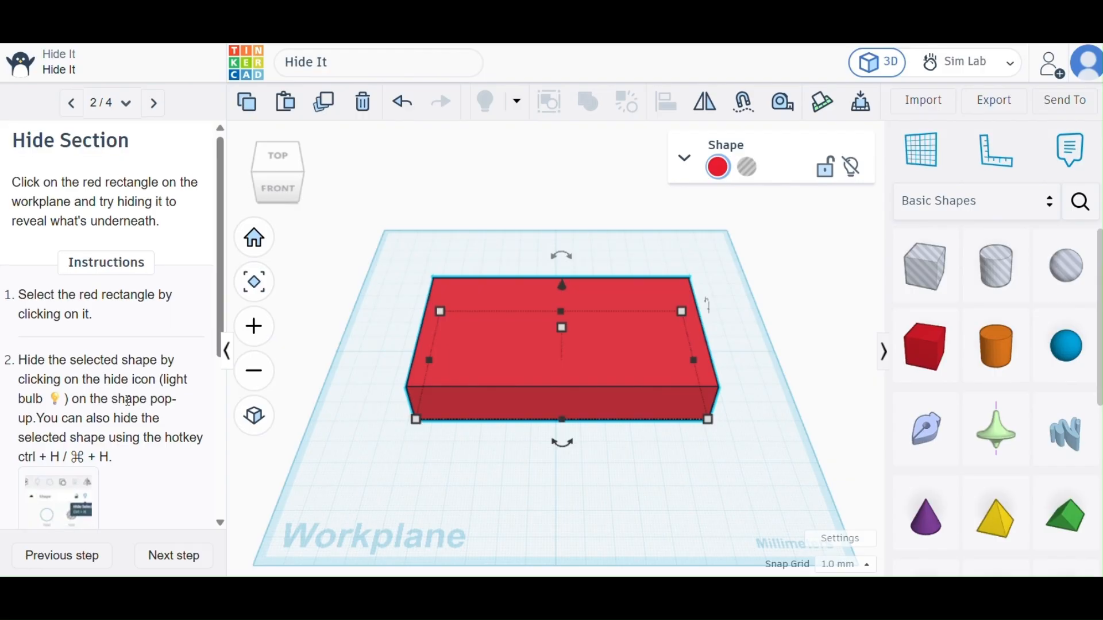
{"action": "scroll", "coordinate": [128, 401], "scroll_direction": "down", "scroll_amount": 1}
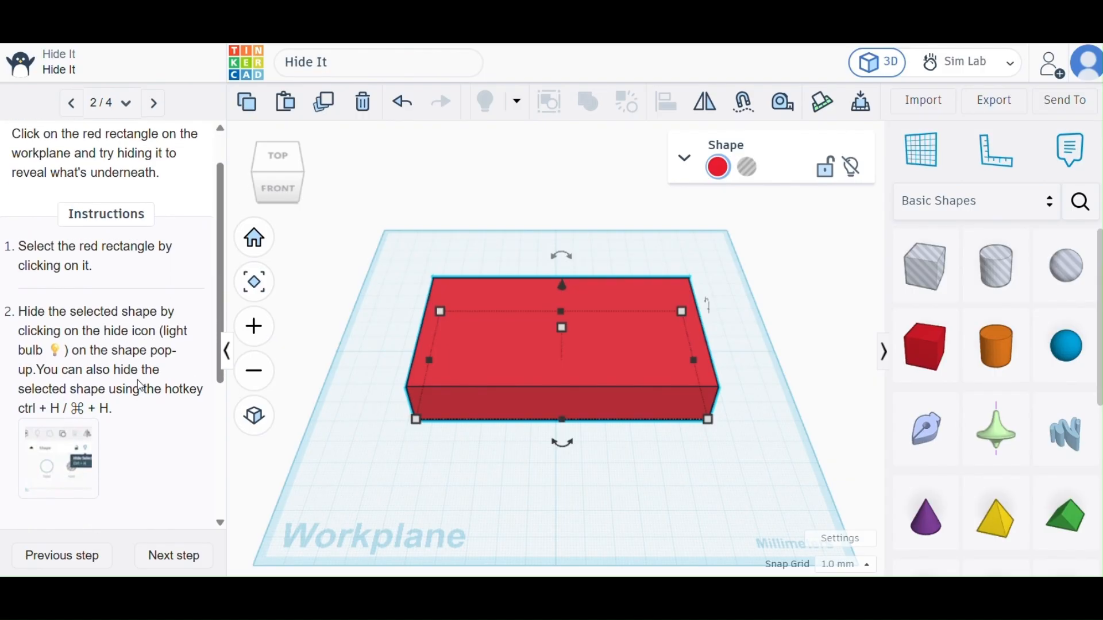
{"action": "left_click", "coordinate": [685, 160]}
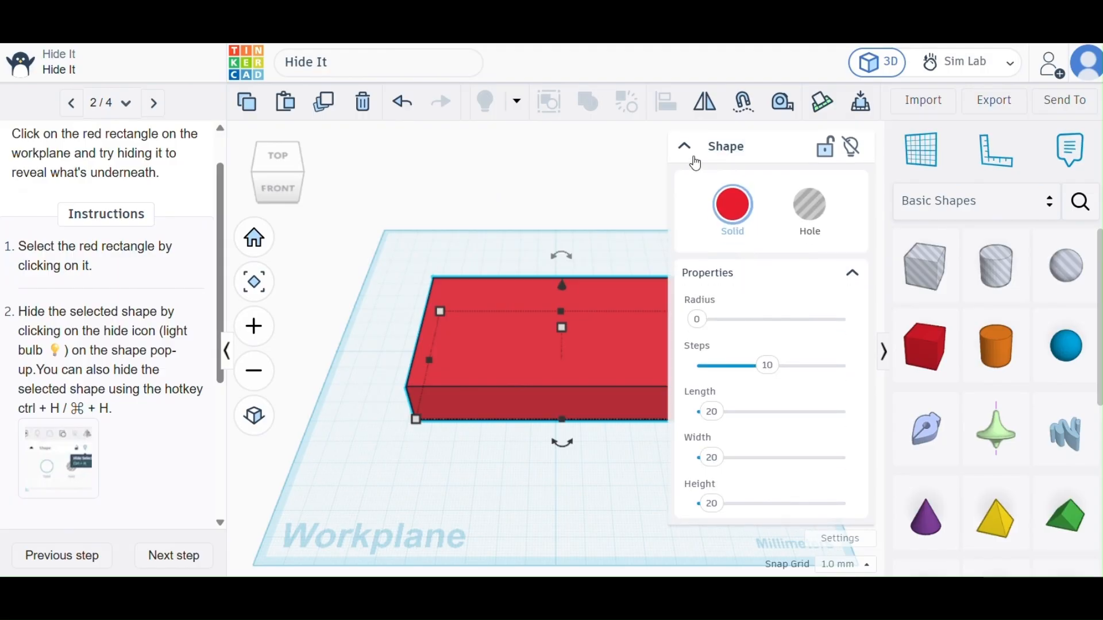
{"action": "left_click", "coordinate": [726, 147]}
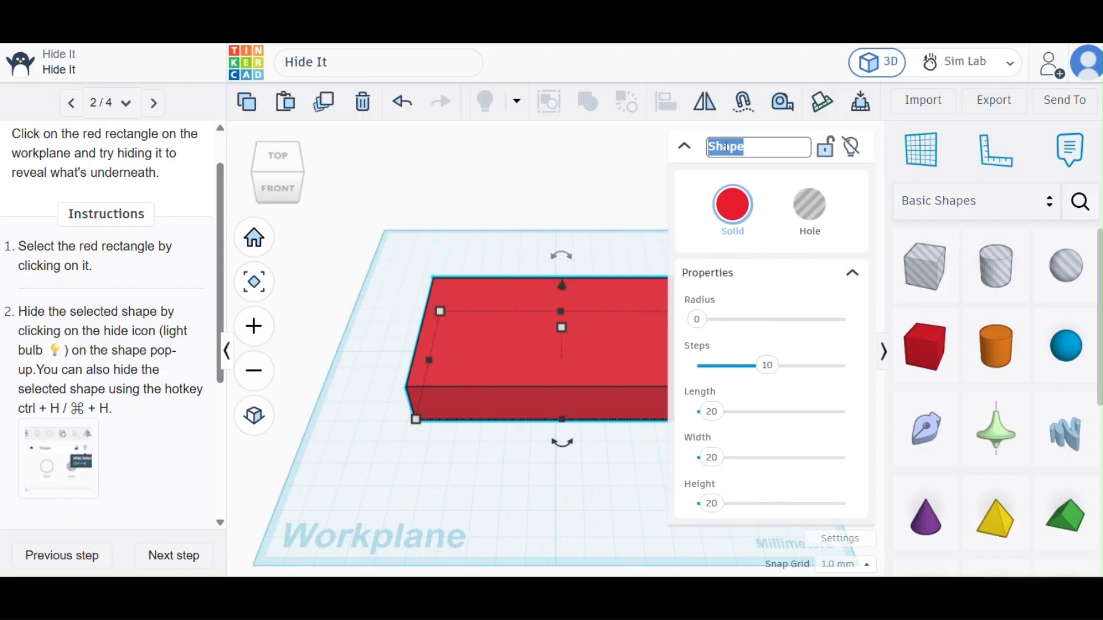
{"action": "left_click", "coordinate": [685, 148]}
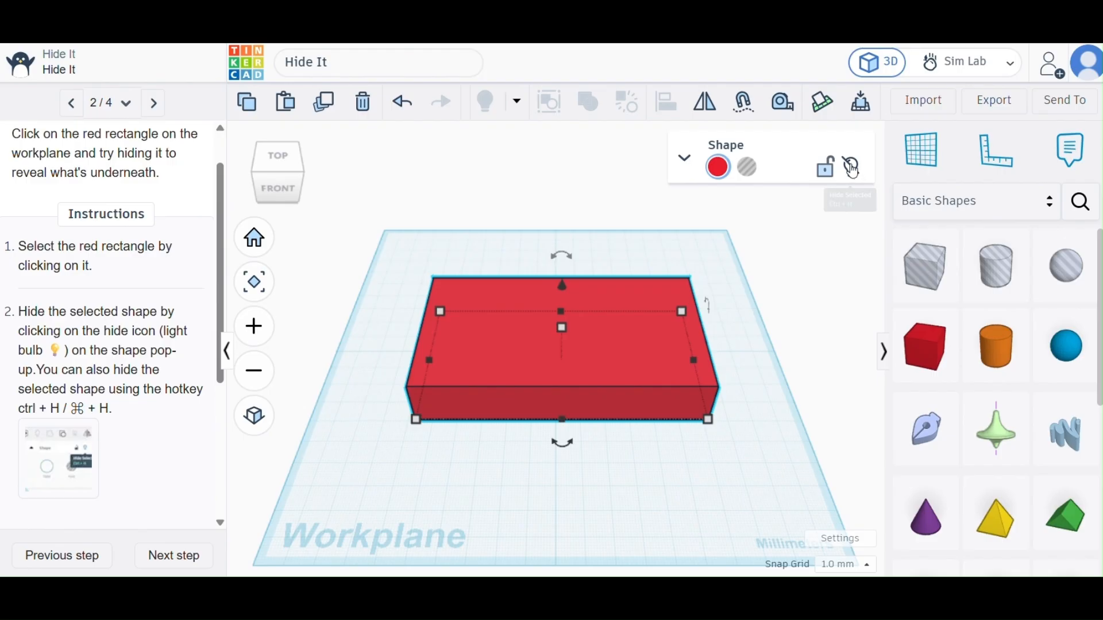
{"action": "left_click", "coordinate": [853, 168]}
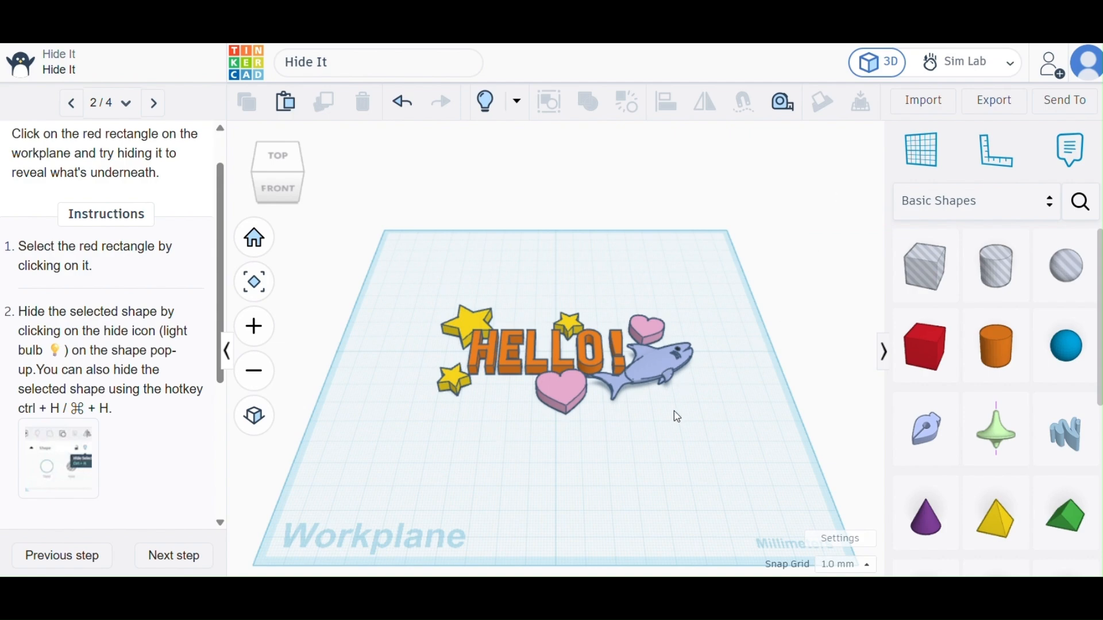
Read the remaining Hide Section instructions and show all hidden shapes to bring back the red rectangle.
{"action": "scroll", "coordinate": [176, 382], "scroll_direction": "down", "scroll_amount": 1}
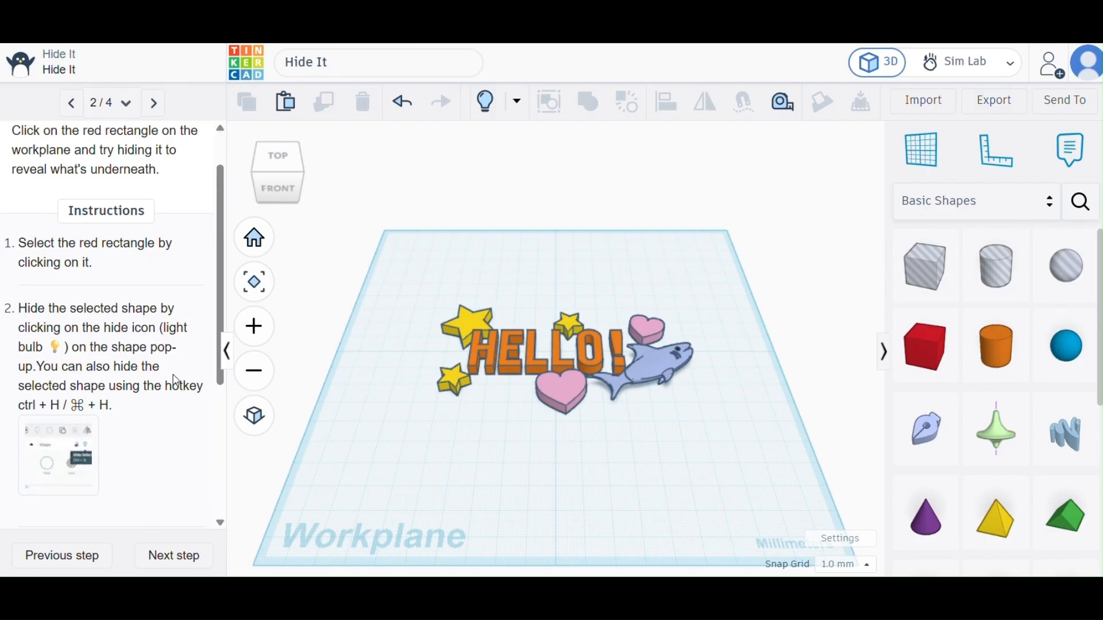
{"action": "scroll", "coordinate": [176, 382], "scroll_direction": "down", "scroll_amount": 5}
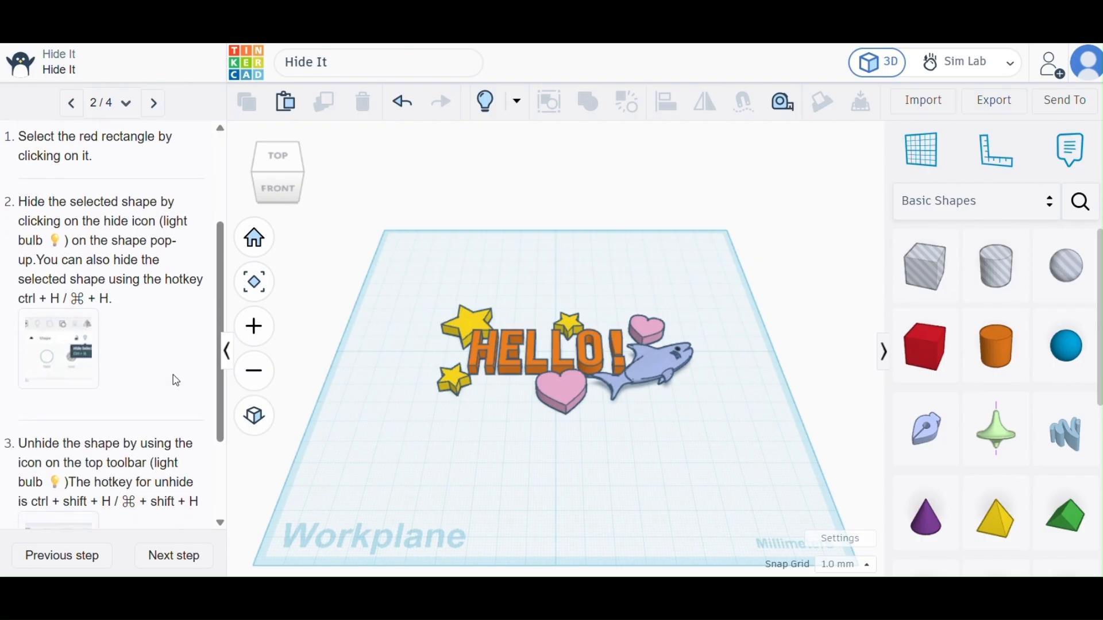
{"action": "scroll", "coordinate": [176, 382], "scroll_direction": "down", "scroll_amount": 3}
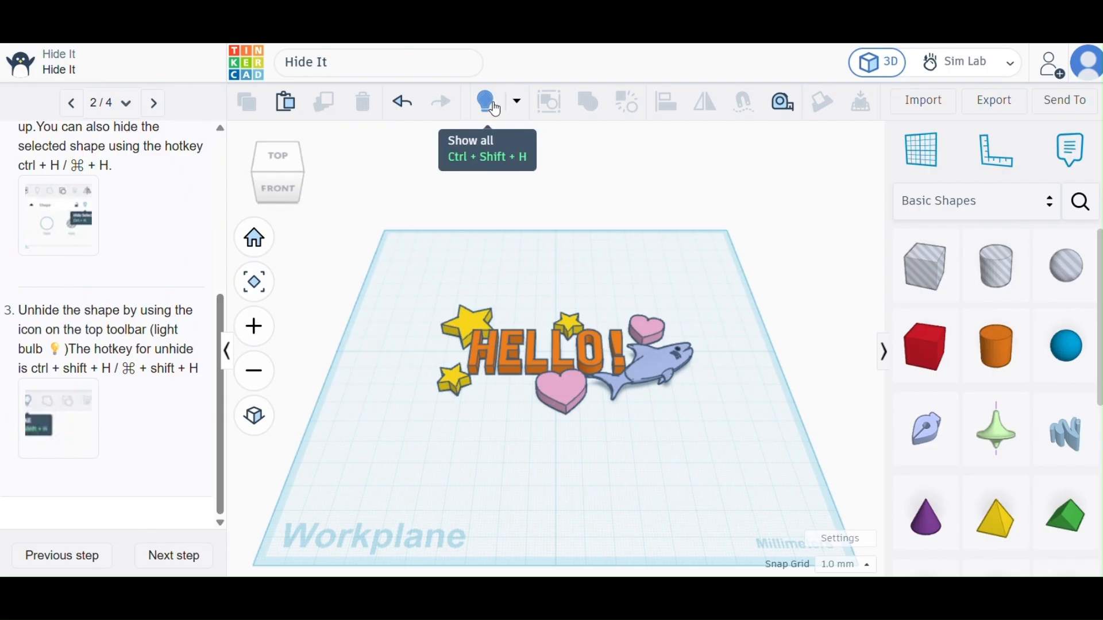
{"action": "left_click", "coordinate": [517, 104]}
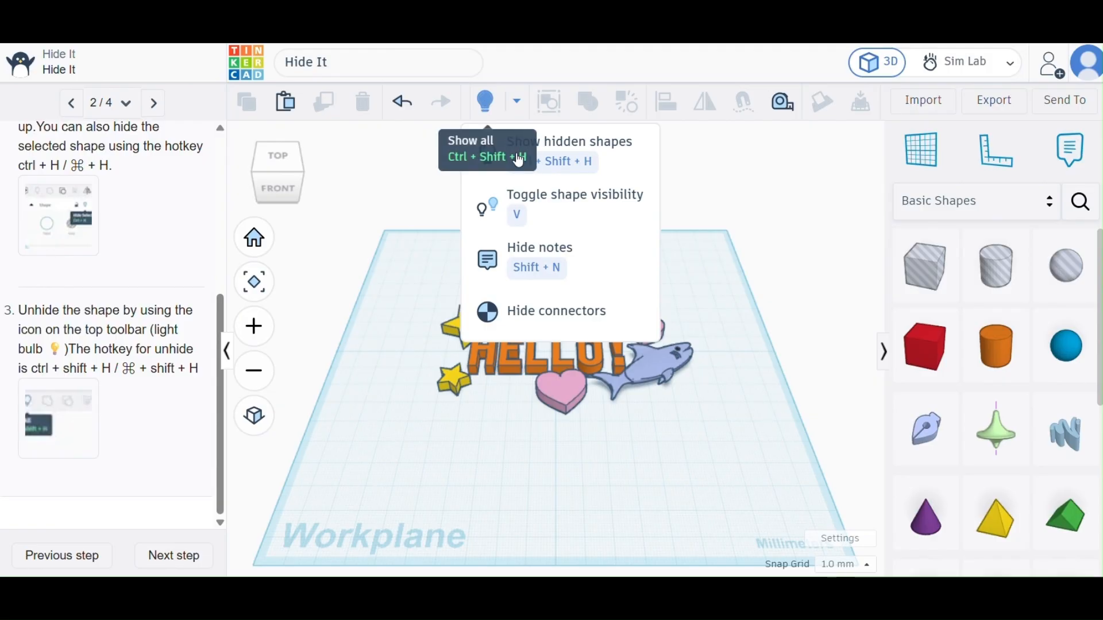
{"action": "left_click", "coordinate": [488, 105]}
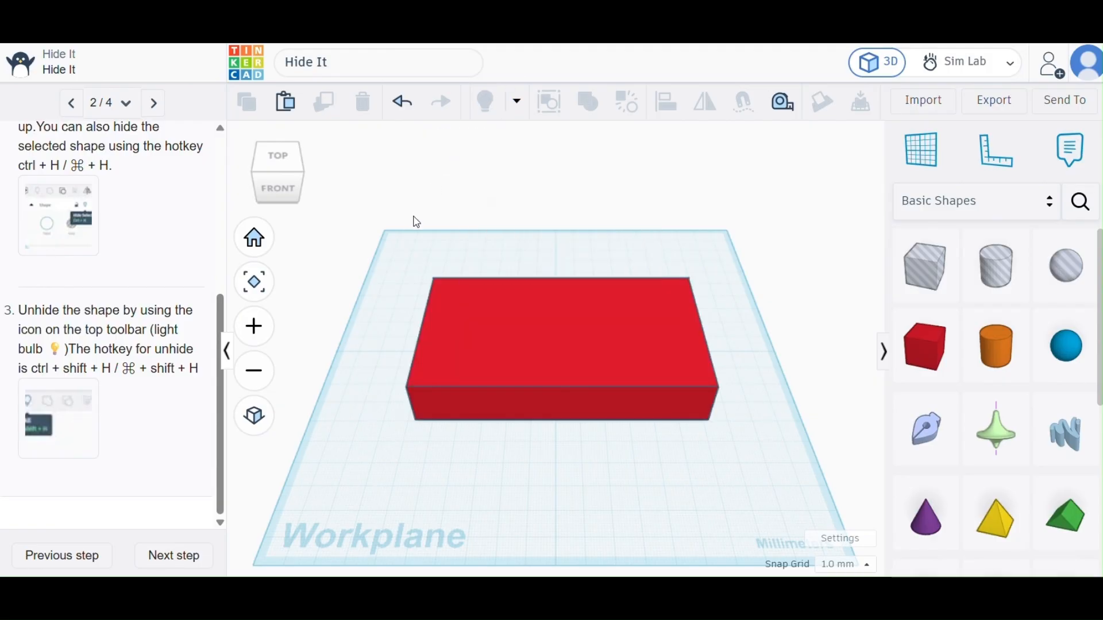
Hide the red rectangle once more and unhide it again.
{"action": "left_click", "coordinate": [647, 334]}
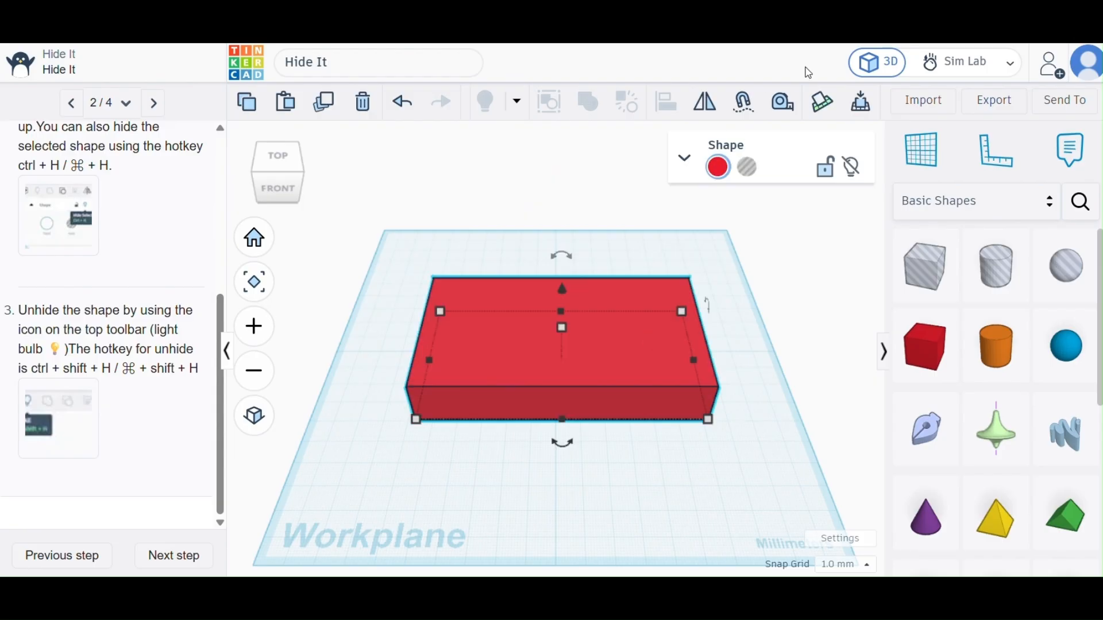
{"action": "left_click", "coordinate": [849, 167]}
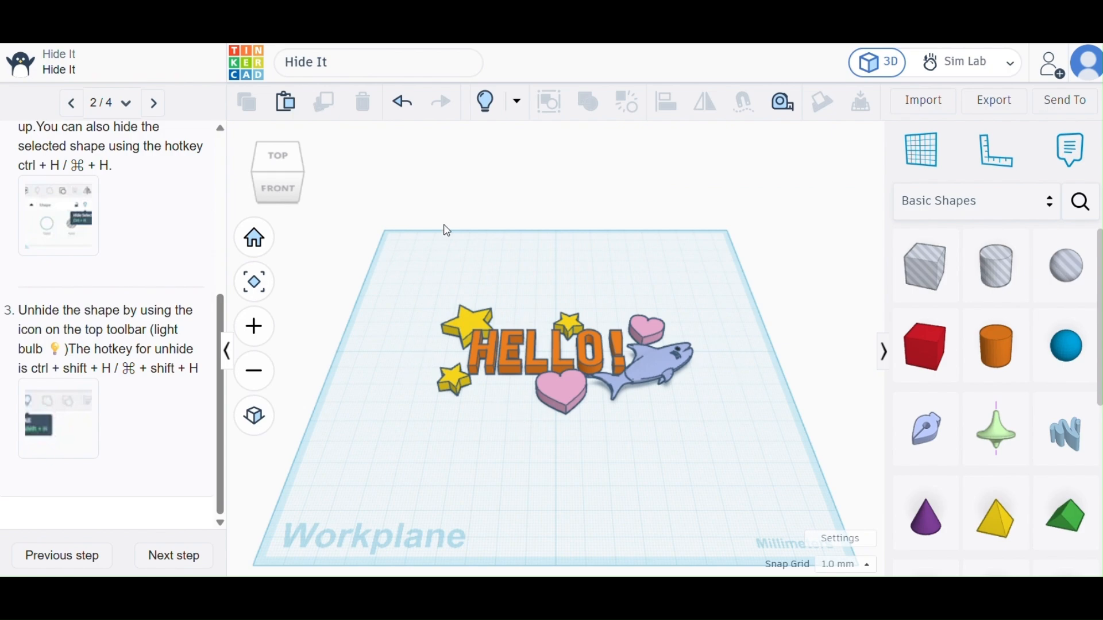
{"action": "left_click", "coordinate": [486, 102]}
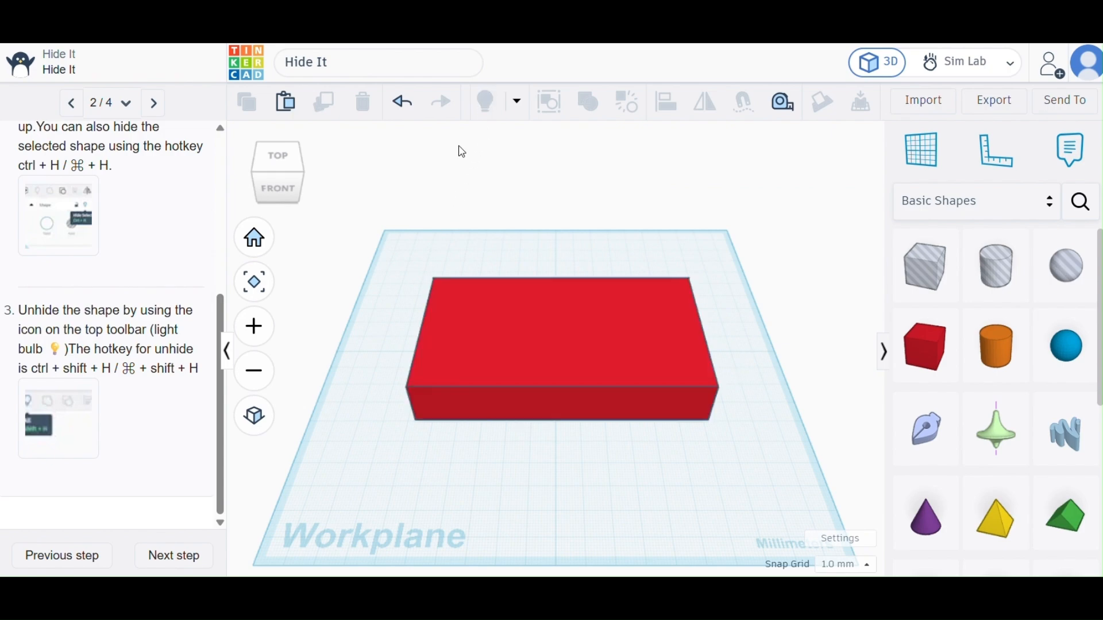
Advance to Hide Selection With Lasso Tool, lasso-select the red rectangle with everything under it, and hide the selection.
{"action": "left_click", "coordinate": [172, 558]}
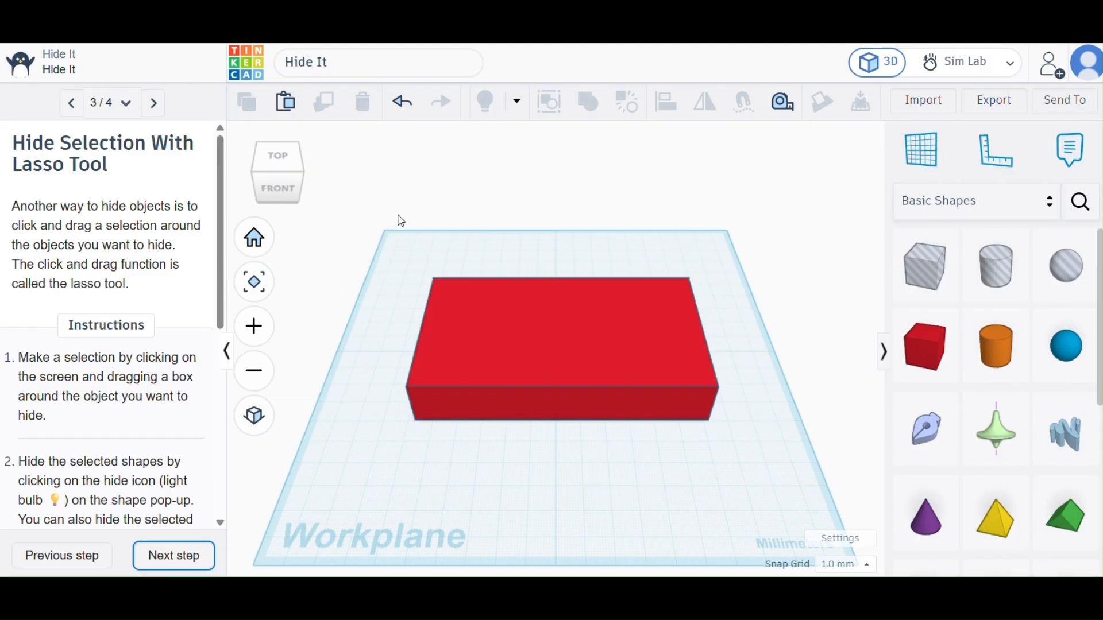
{"action": "left_click", "coordinate": [374, 205]}
{"action": "left_click_drag", "start_coordinate": [377, 211], "coordinate": [765, 448]}
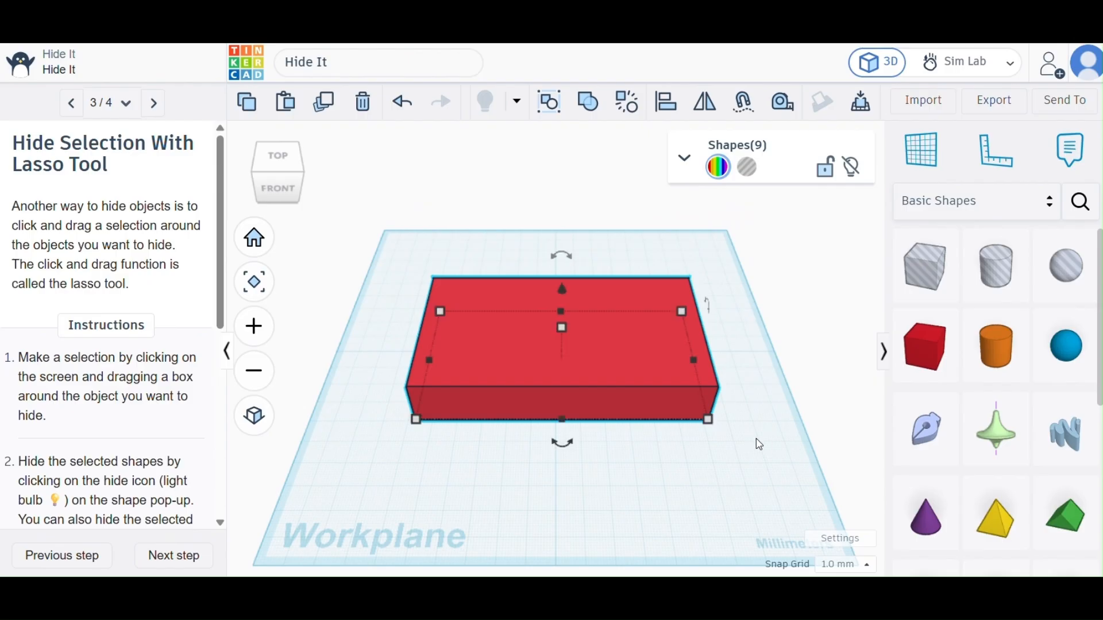
{"action": "scroll", "coordinate": [148, 450], "scroll_direction": "down", "scroll_amount": 3}
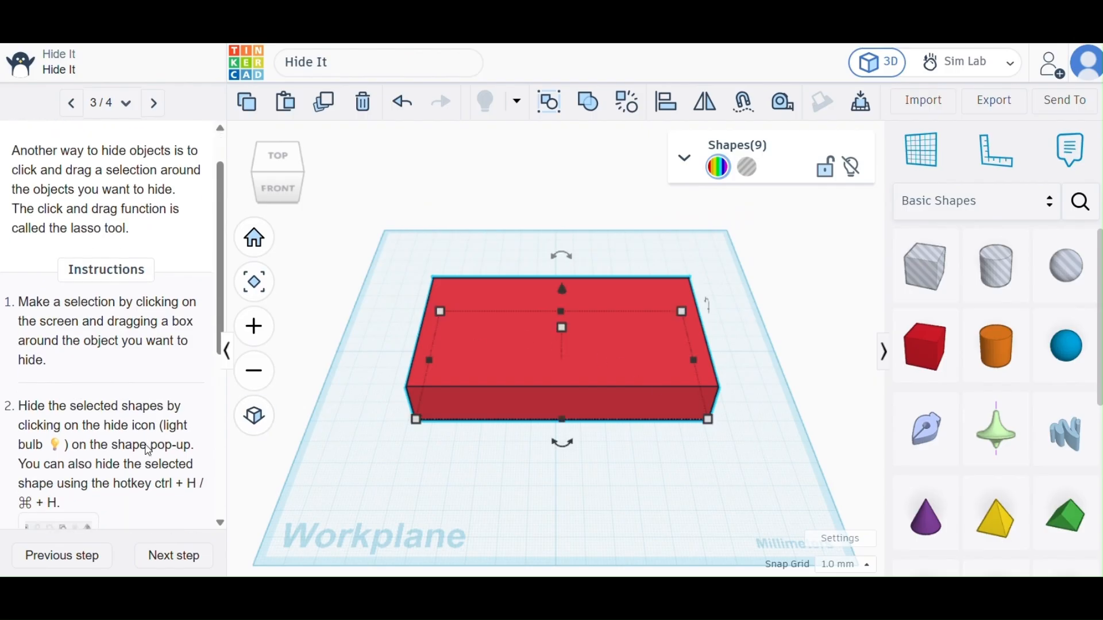
{"action": "scroll", "coordinate": [148, 451], "scroll_direction": "up", "scroll_amount": 1}
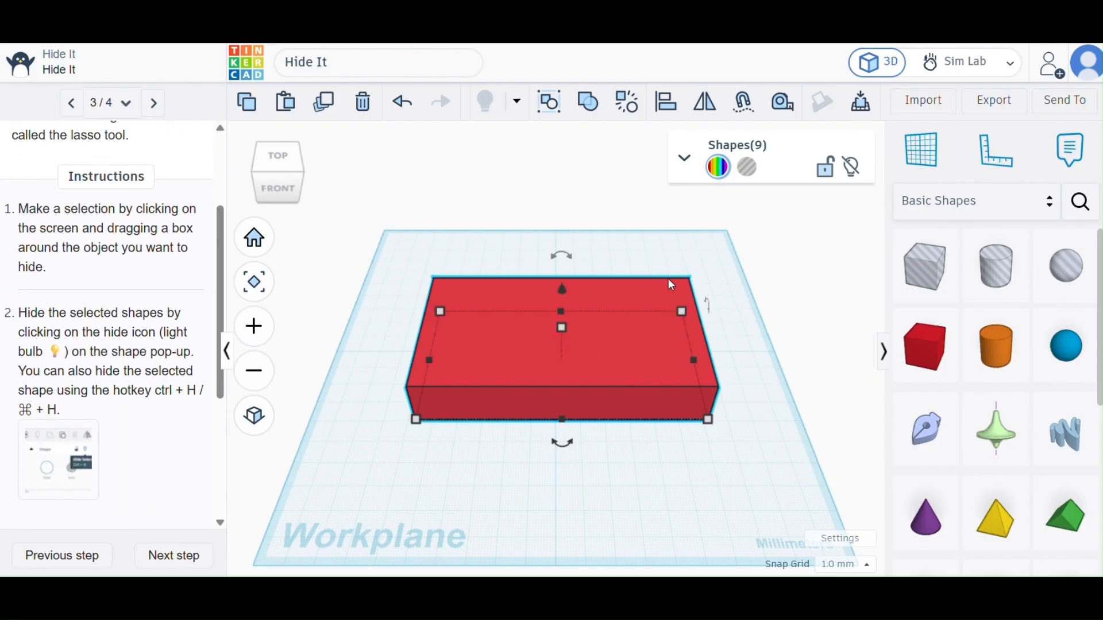
{"action": "left_click", "coordinate": [854, 169]}
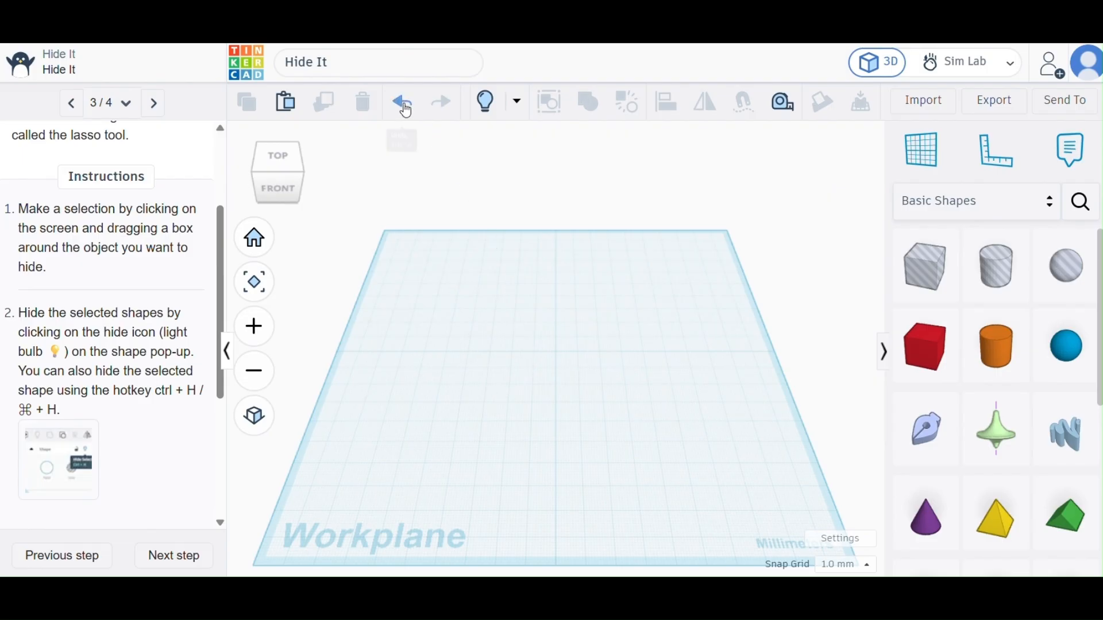
Show all hidden shapes, clear the selection and hide only the red rectangle.
{"action": "left_click", "coordinate": [486, 102]}
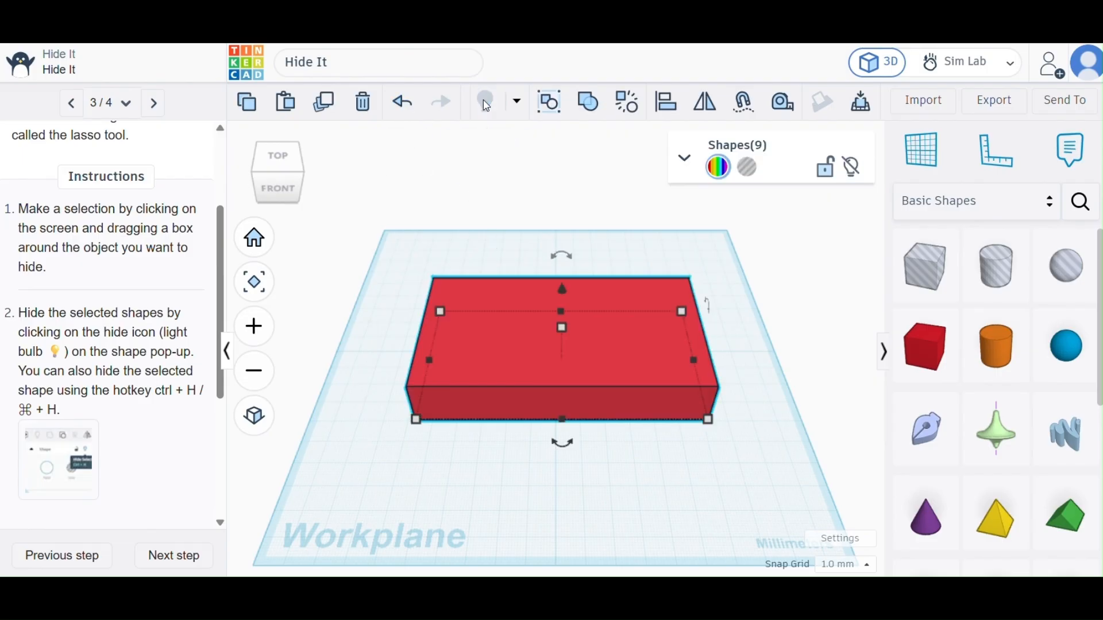
{"action": "left_click", "coordinate": [357, 315]}
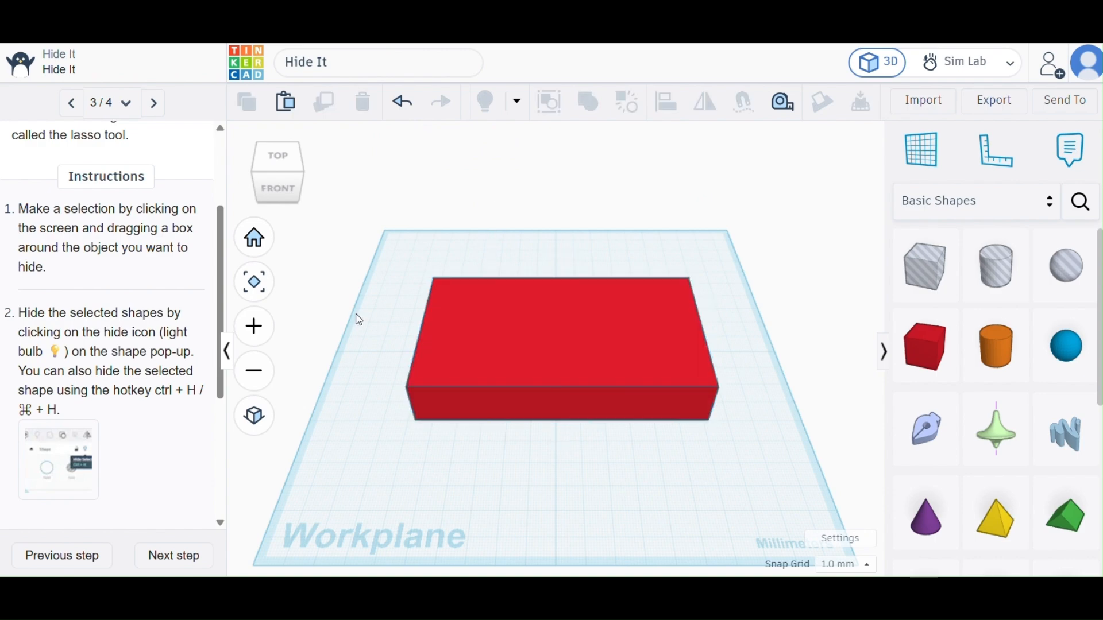
{"action": "left_click", "coordinate": [459, 292]}
{"action": "left_click", "coordinate": [853, 167]}
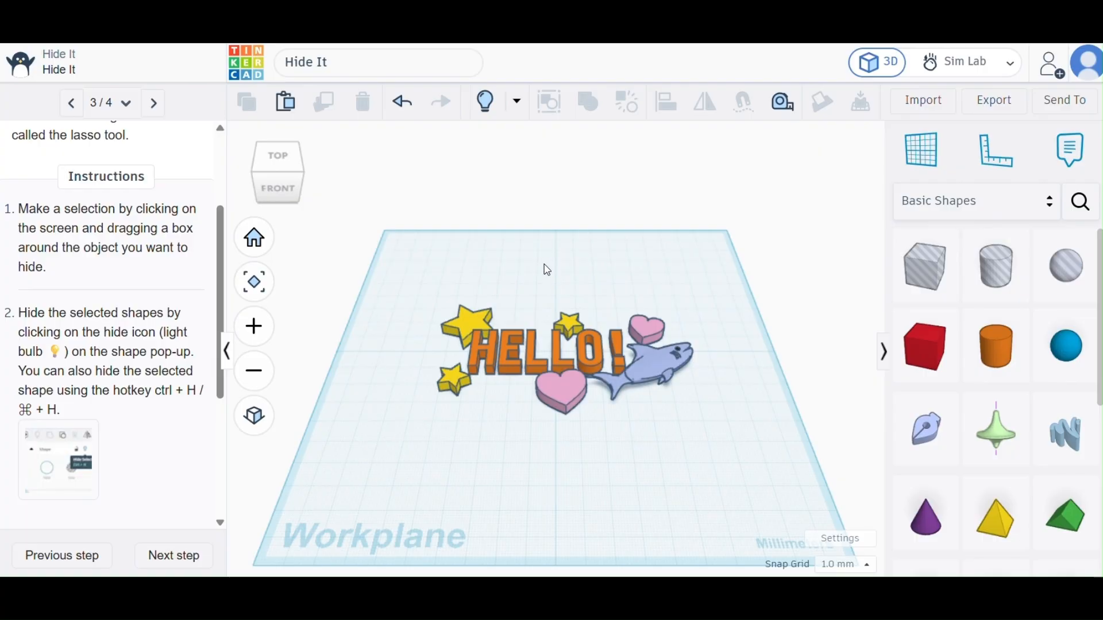
Lasso-select the HELLO! text, both hearts, the sea animal and the upper middle star, and hide them.
{"action": "left_click_drag", "start_coordinate": [547, 270], "coordinate": [723, 430]}
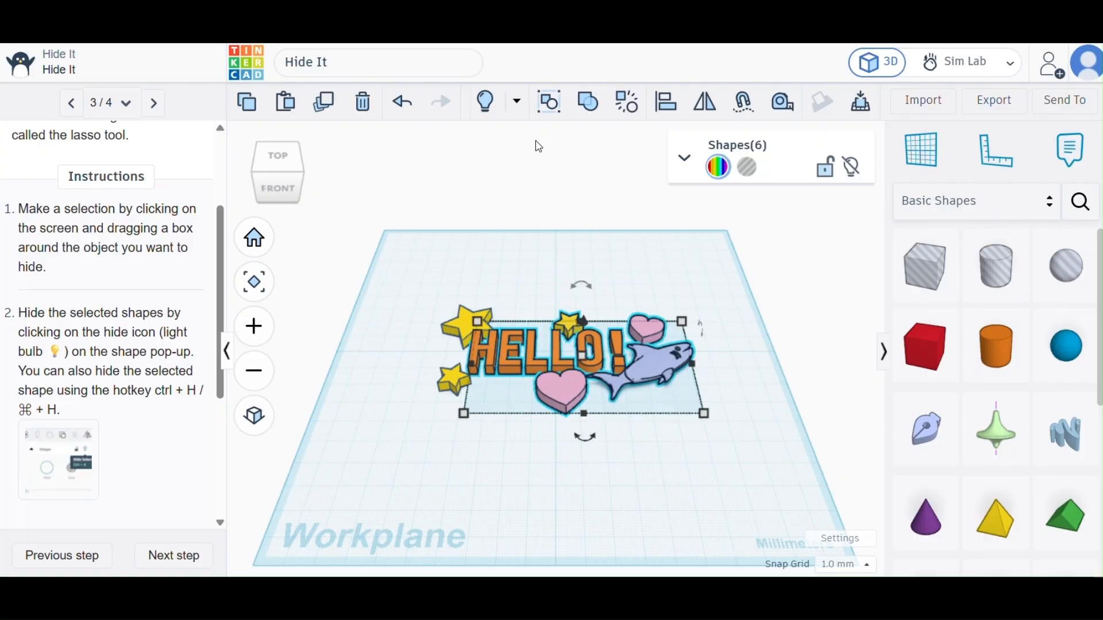
{"action": "left_click", "coordinate": [847, 167]}
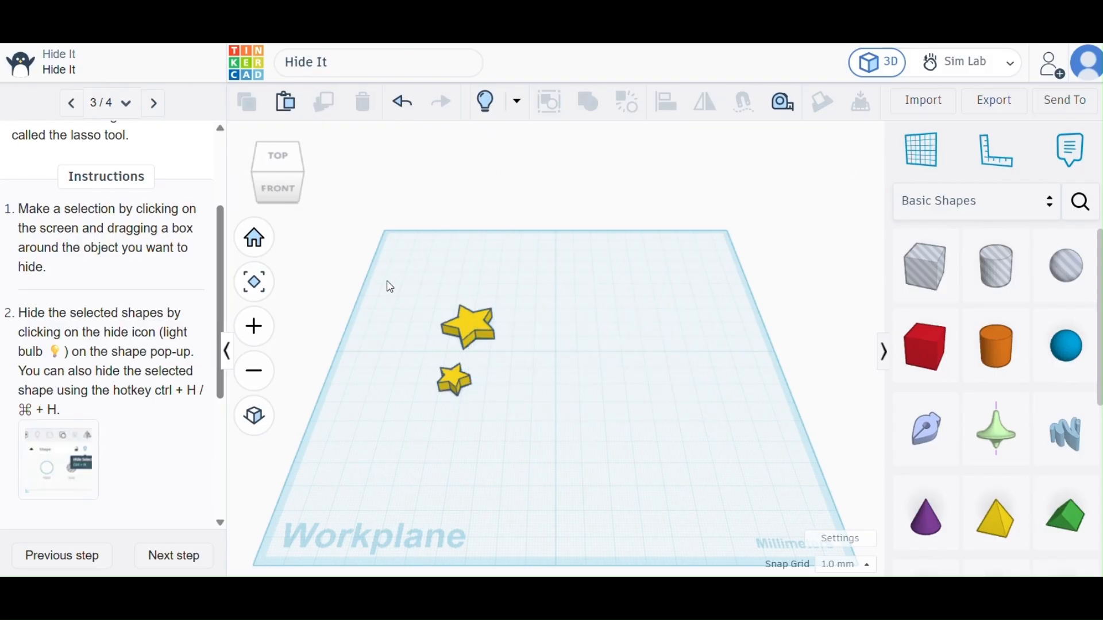
Finish the Hide It tutorial and begin the next one, Align It.
{"action": "scroll", "coordinate": [166, 429], "scroll_direction": "down", "scroll_amount": 5}
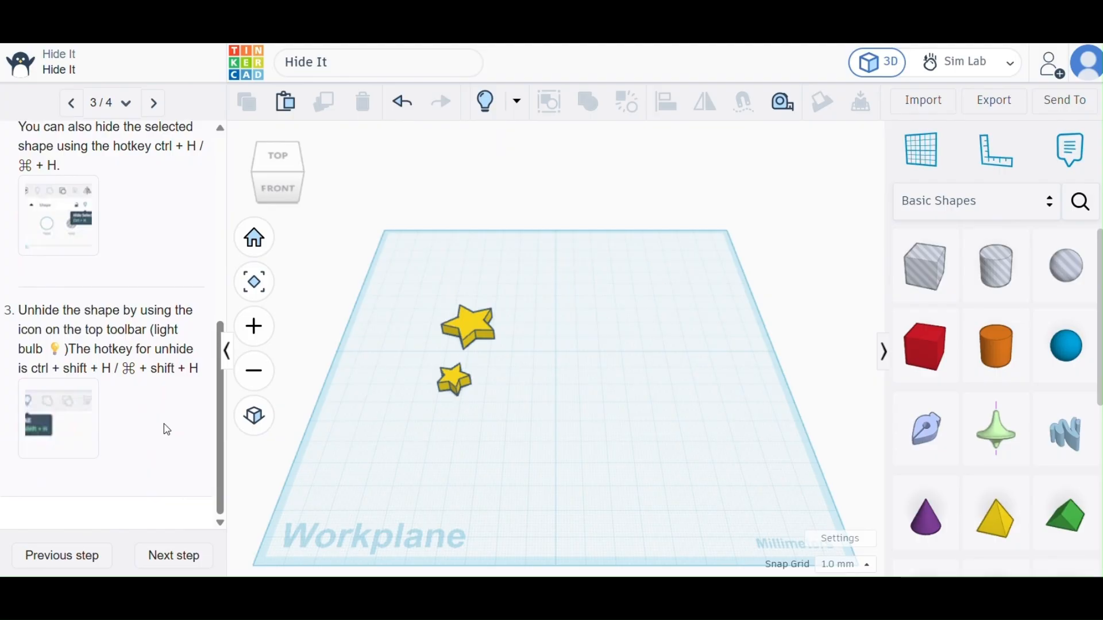
{"action": "left_click", "coordinate": [167, 560]}
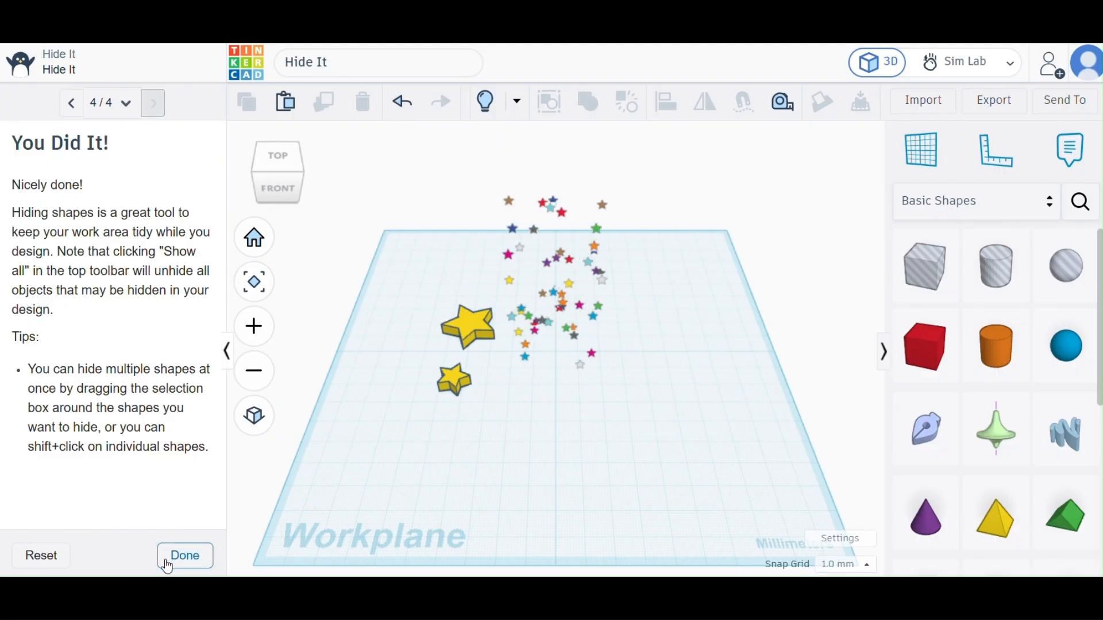
{"action": "left_click", "coordinate": [175, 558]}
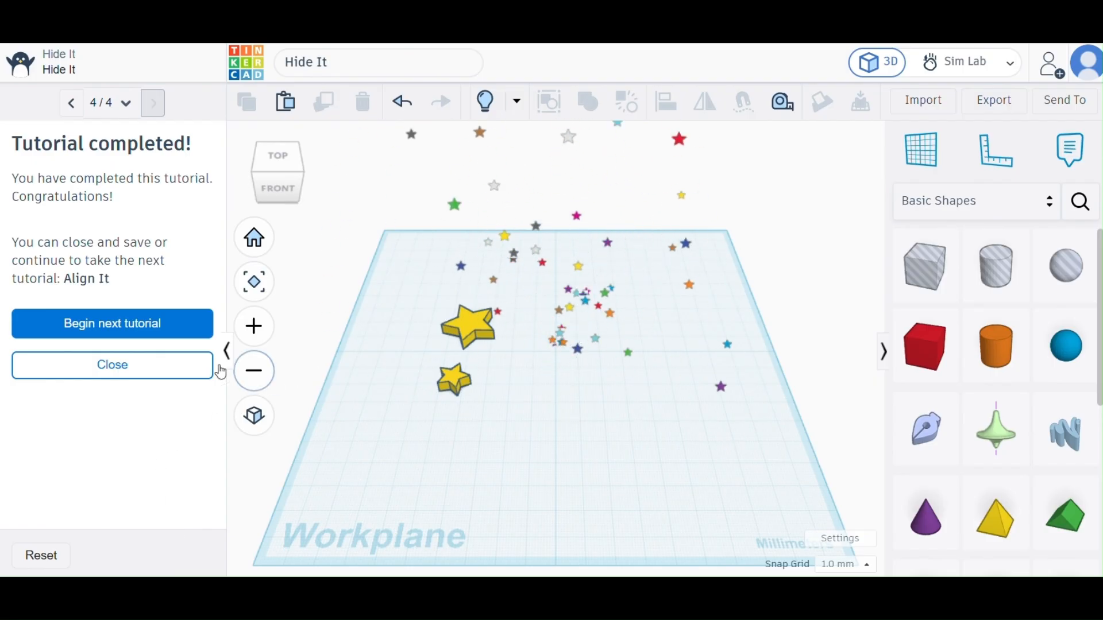
{"action": "left_click", "coordinate": [143, 318]}
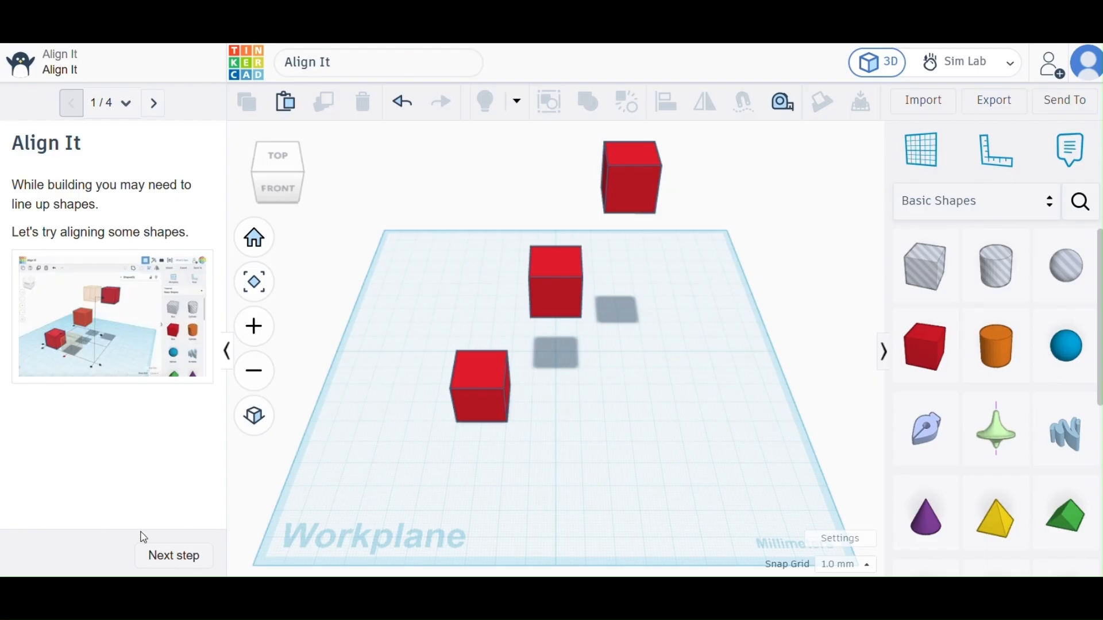
Advance to Preview Shape Alignment and read the instructions for selecting and aligning the boxes.
{"action": "left_click", "coordinate": [185, 555]}
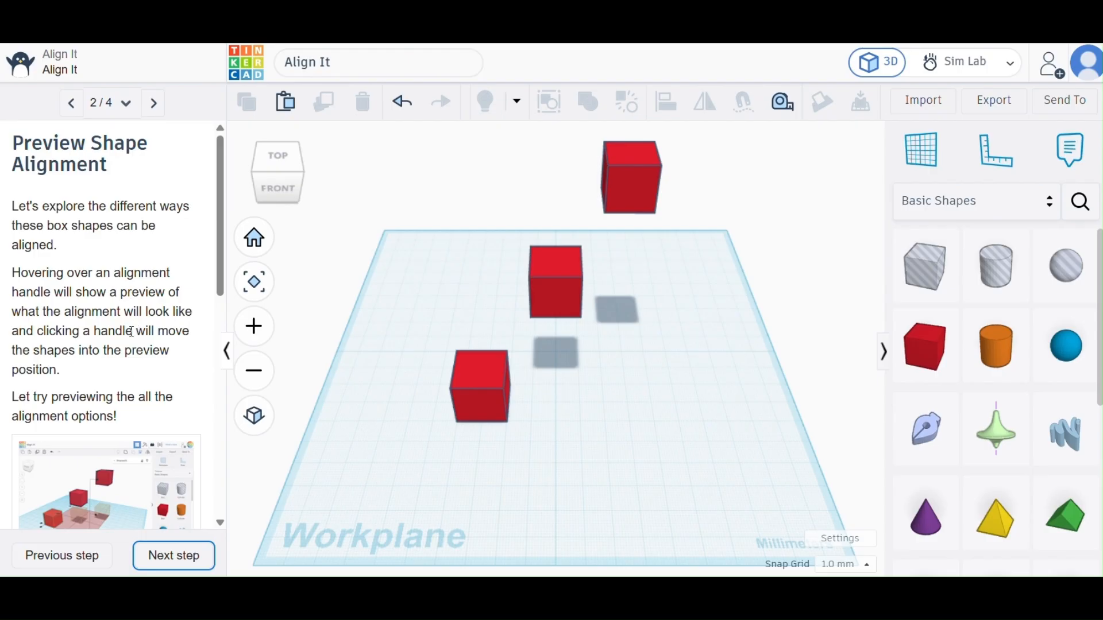
{"action": "scroll", "coordinate": [132, 338], "scroll_direction": "down", "scroll_amount": 3}
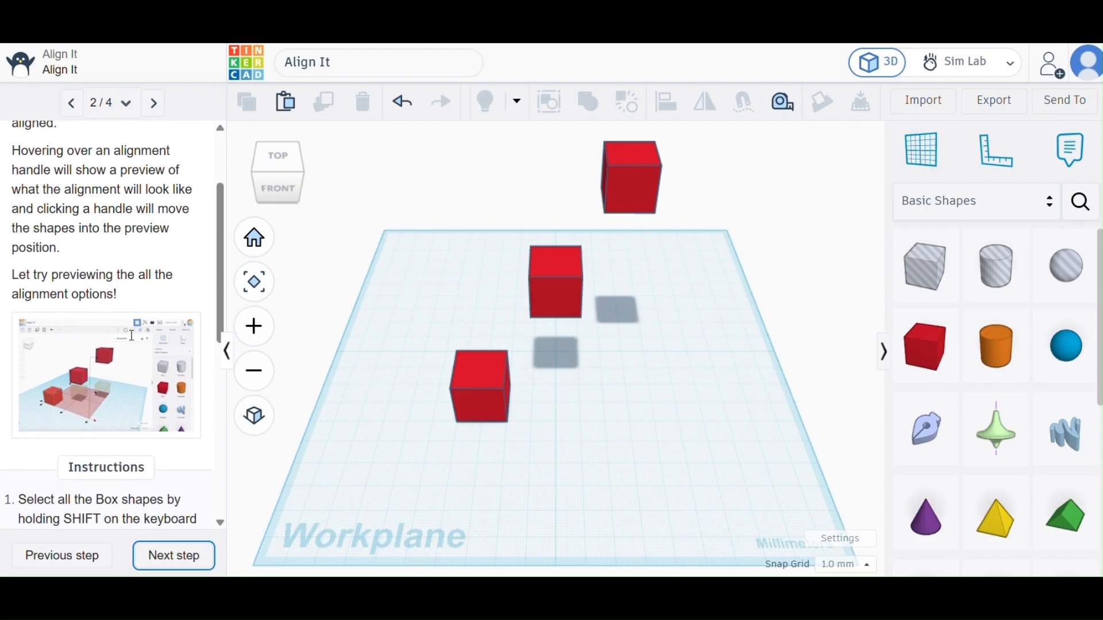
{"action": "scroll", "coordinate": [132, 342], "scroll_direction": "down", "scroll_amount": 2}
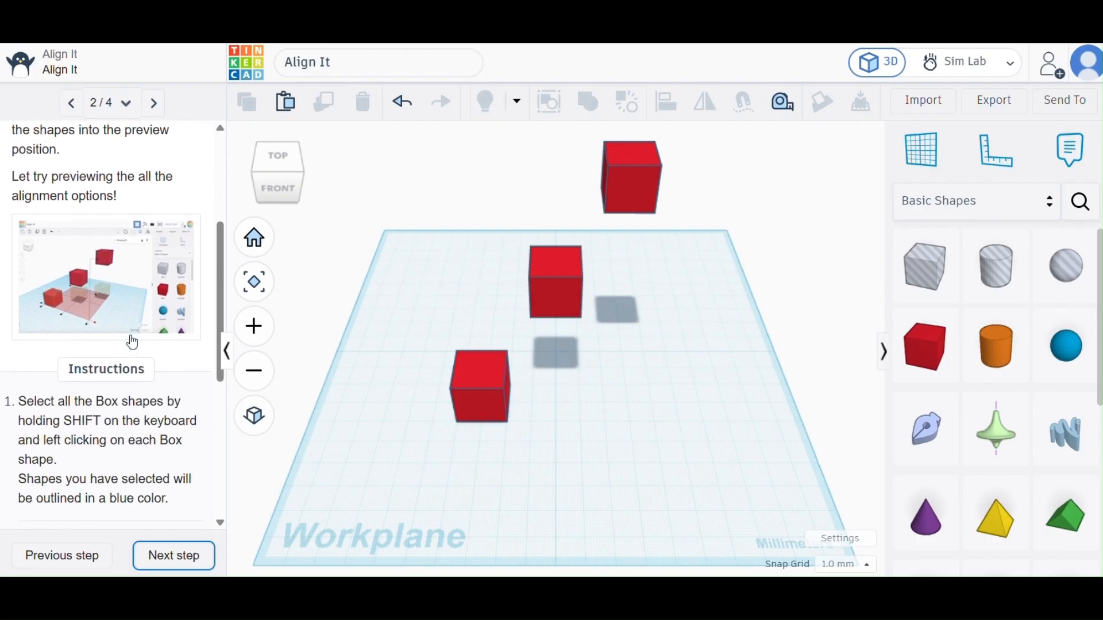
{"action": "scroll", "coordinate": [133, 343], "scroll_direction": "down", "scroll_amount": 3}
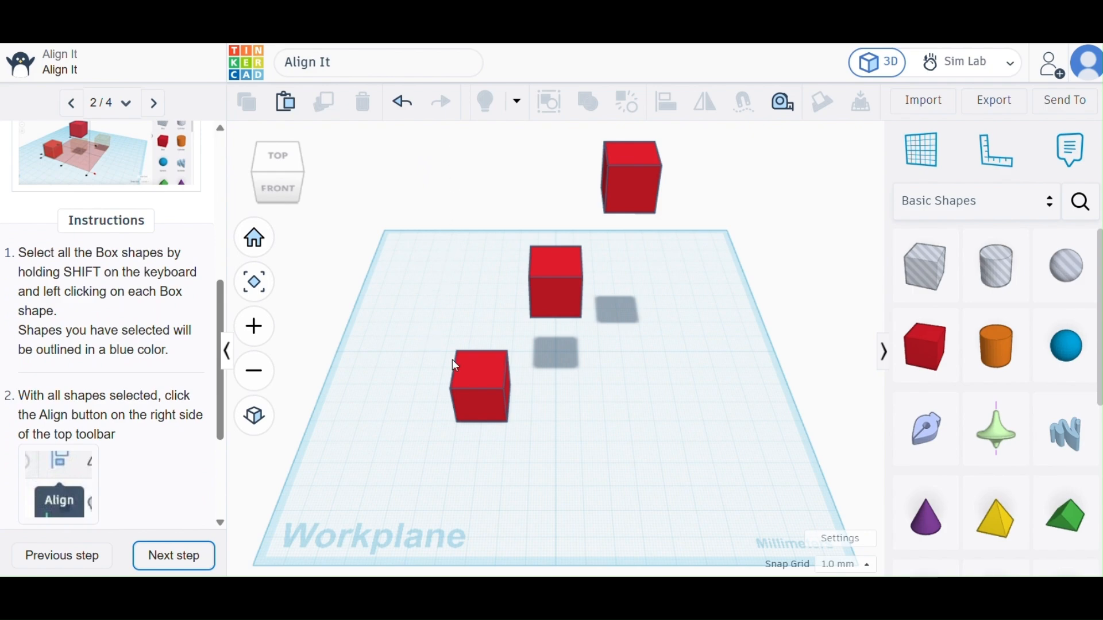
{"action": "left_click", "coordinate": [474, 380]}
{"action": "left_click", "coordinate": [474, 381]}
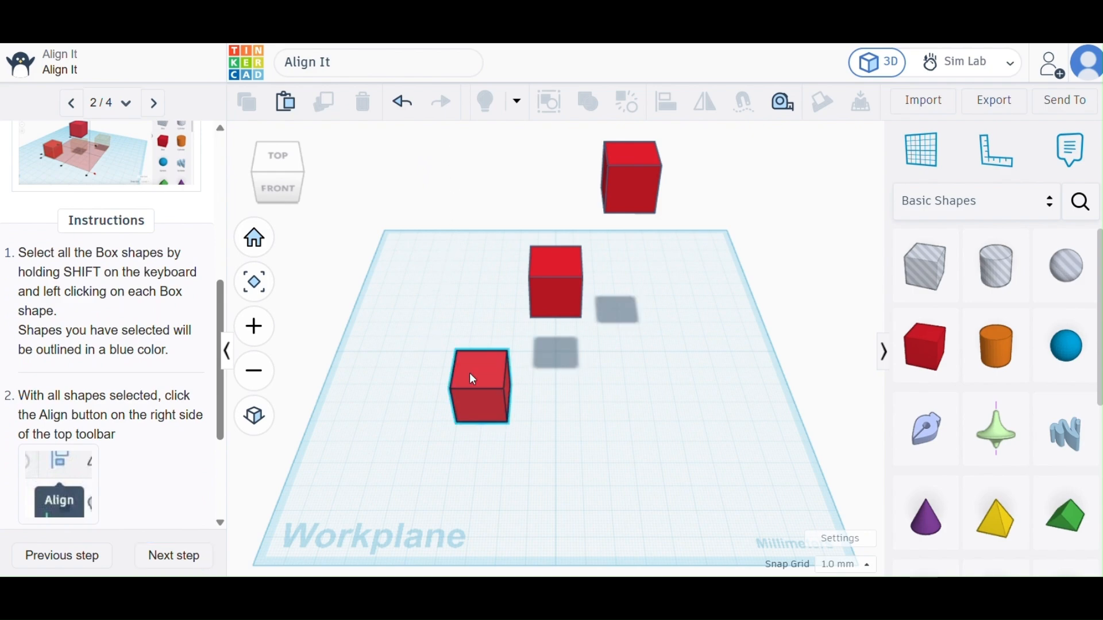
{"action": "left_click", "coordinate": [566, 284], "text": "shift"}
{"action": "left_click", "coordinate": [630, 190], "text": "shift"}
{"action": "left_click", "coordinate": [464, 186]}
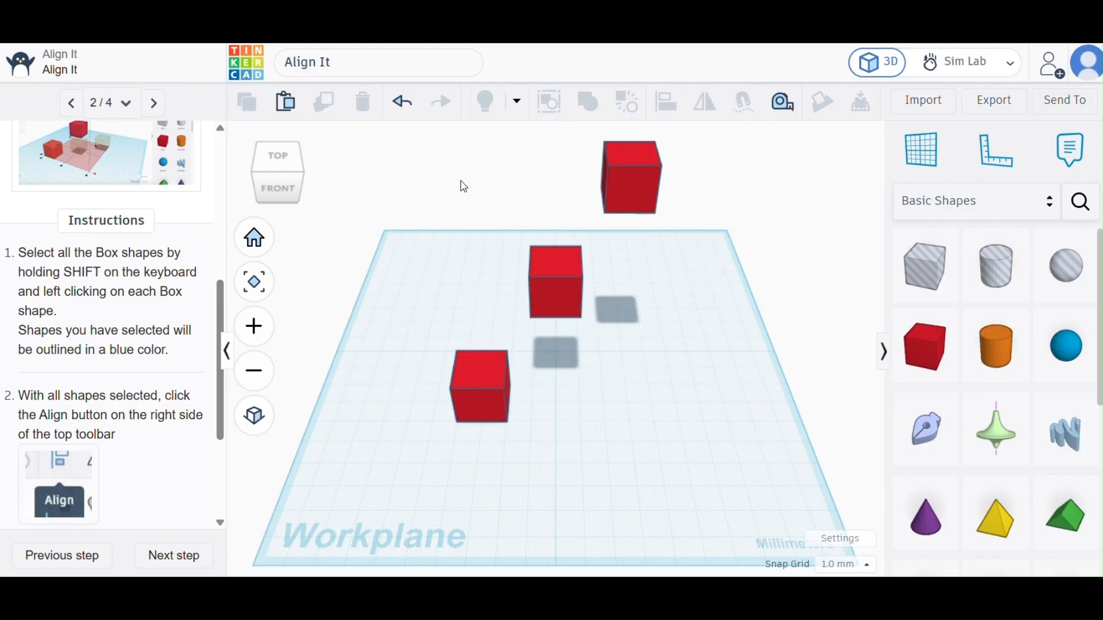
Lasso-select all three red boxes and show their Align handles, viewed from the right side.
{"action": "left_click_drag", "start_coordinate": [476, 170], "coordinate": [698, 446]}
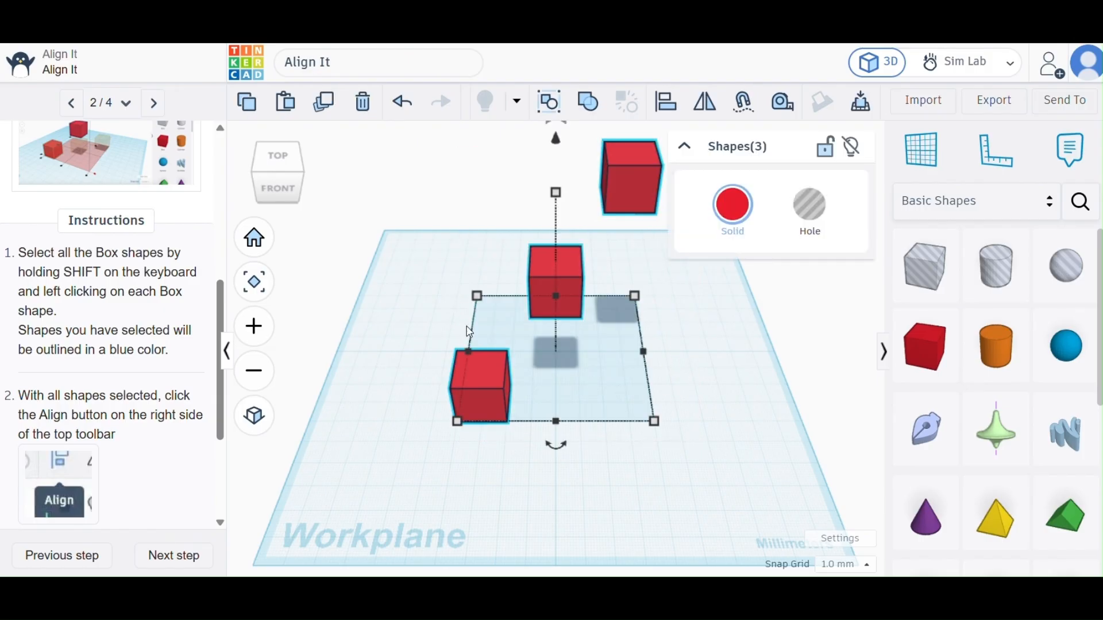
{"action": "scroll", "coordinate": [119, 411], "scroll_direction": "down", "scroll_amount": 1}
{"action": "scroll", "coordinate": [119, 412], "scroll_direction": "down", "scroll_amount": 2}
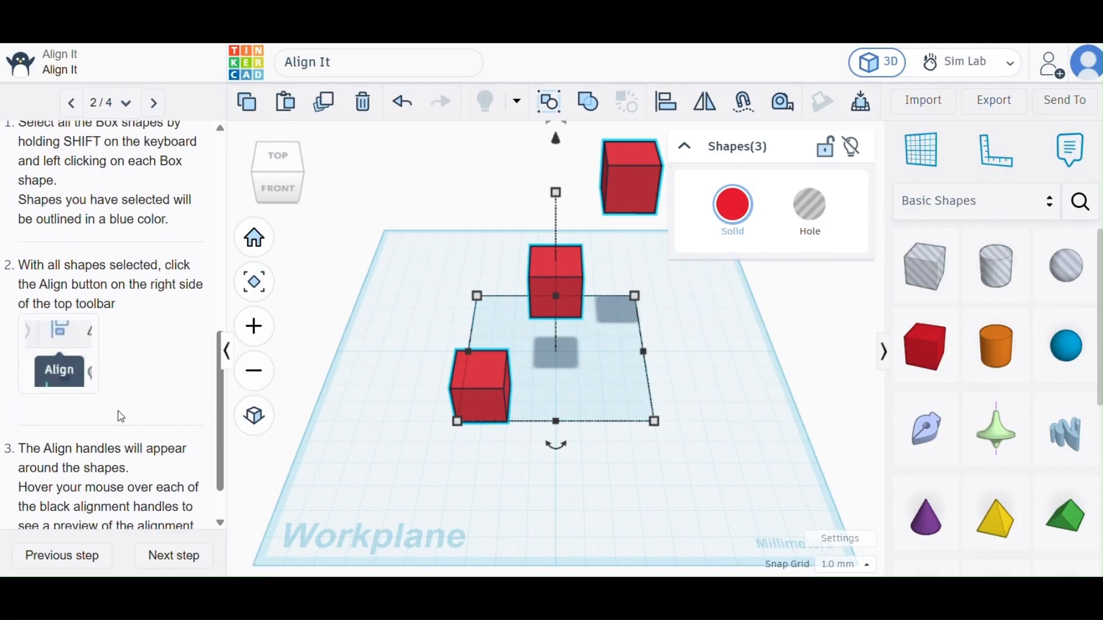
{"action": "scroll", "coordinate": [121, 416], "scroll_direction": "down", "scroll_amount": 1}
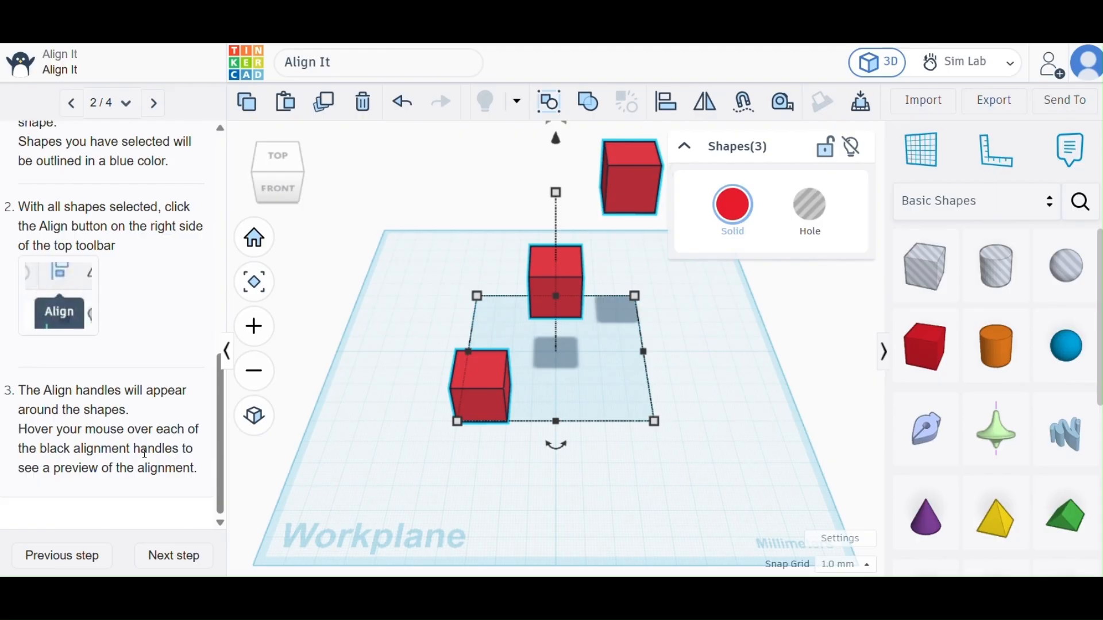
{"action": "left_click", "coordinate": [664, 105]}
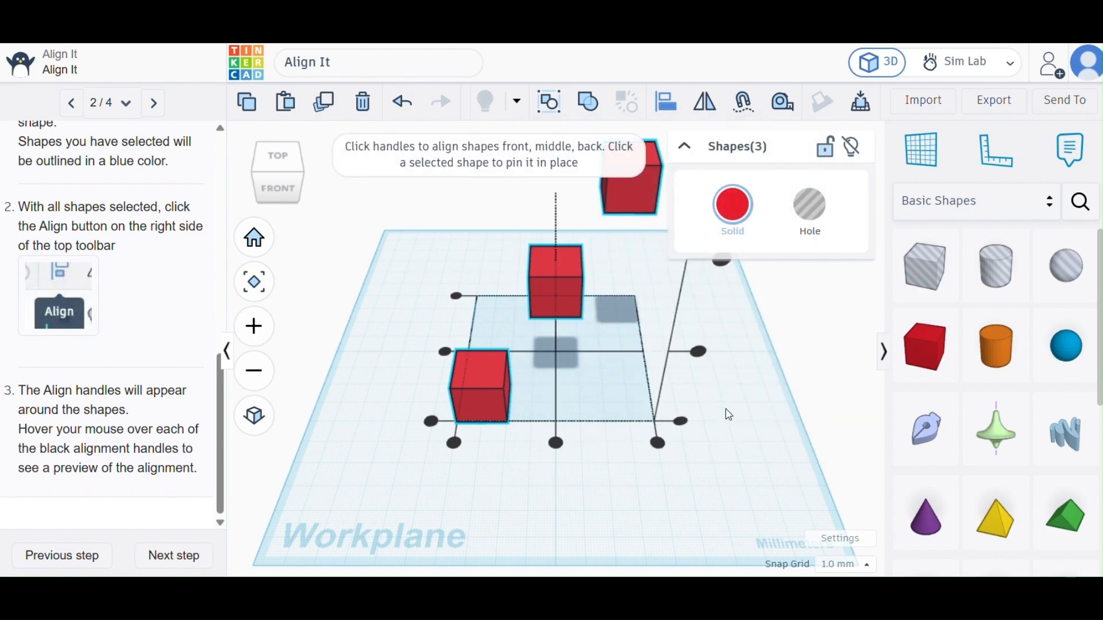
{"action": "right_click_drag", "start_coordinate": [736, 412], "coordinate": [584, 434]}
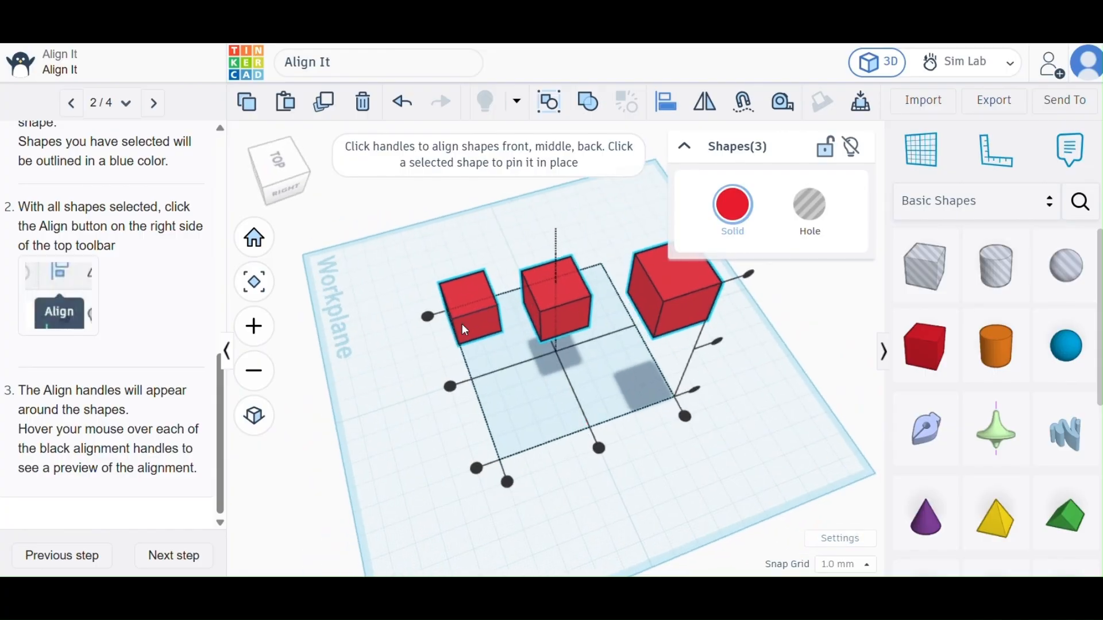
Advance to Align to the Bottom, try aligning the three boxes with the front box, and undo the alignment.
{"action": "left_click", "coordinate": [174, 556]}
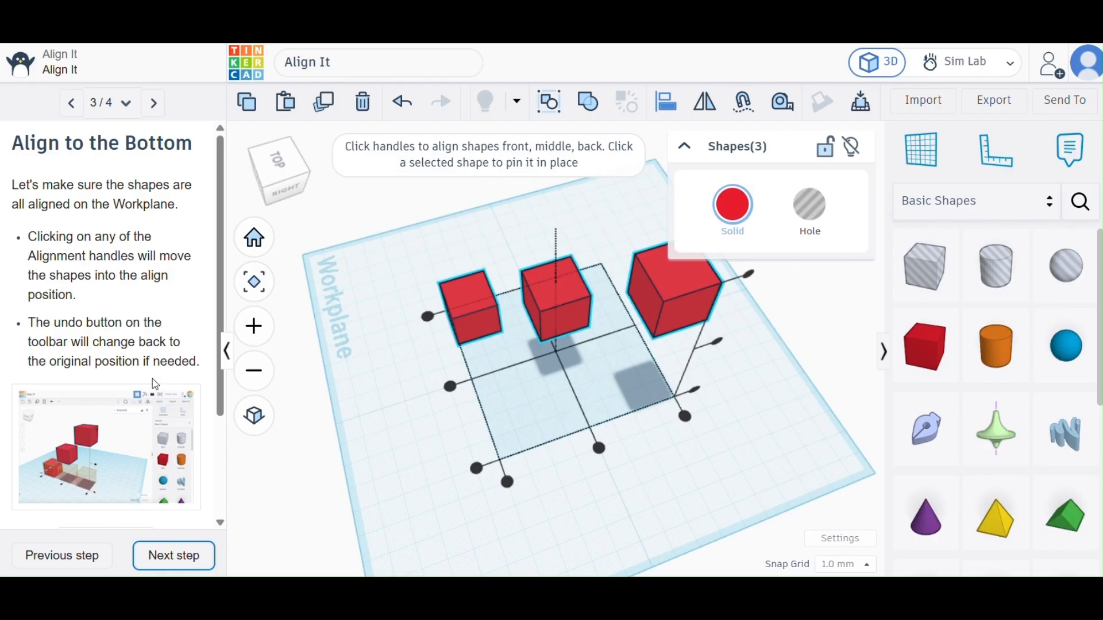
{"action": "scroll", "coordinate": [135, 395], "scroll_direction": "down", "scroll_amount": 3}
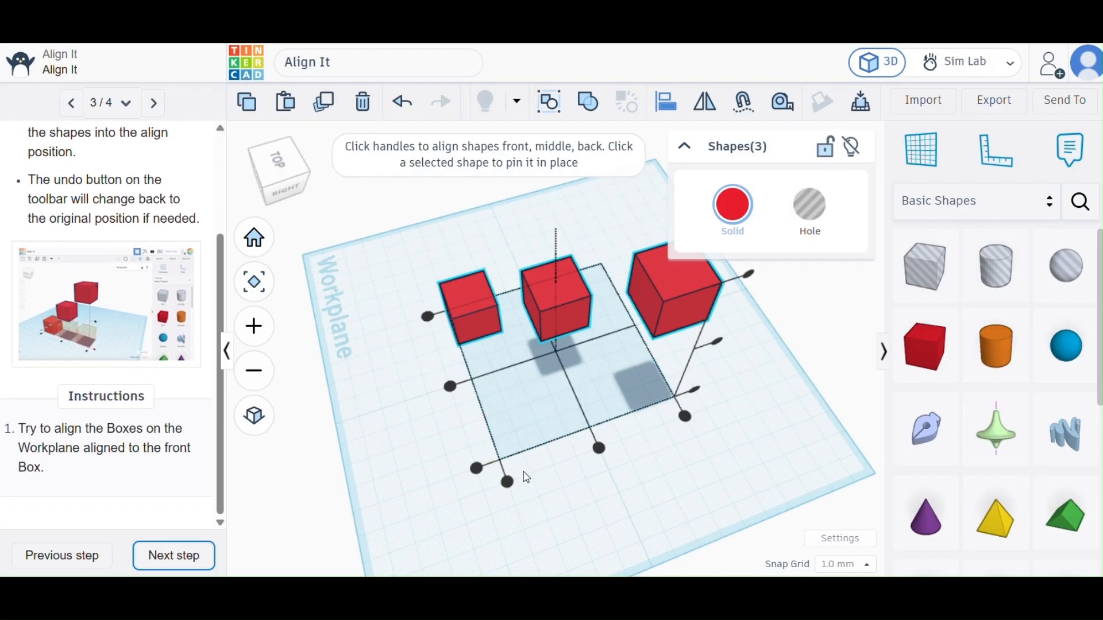
{"action": "left_click", "coordinate": [508, 483]}
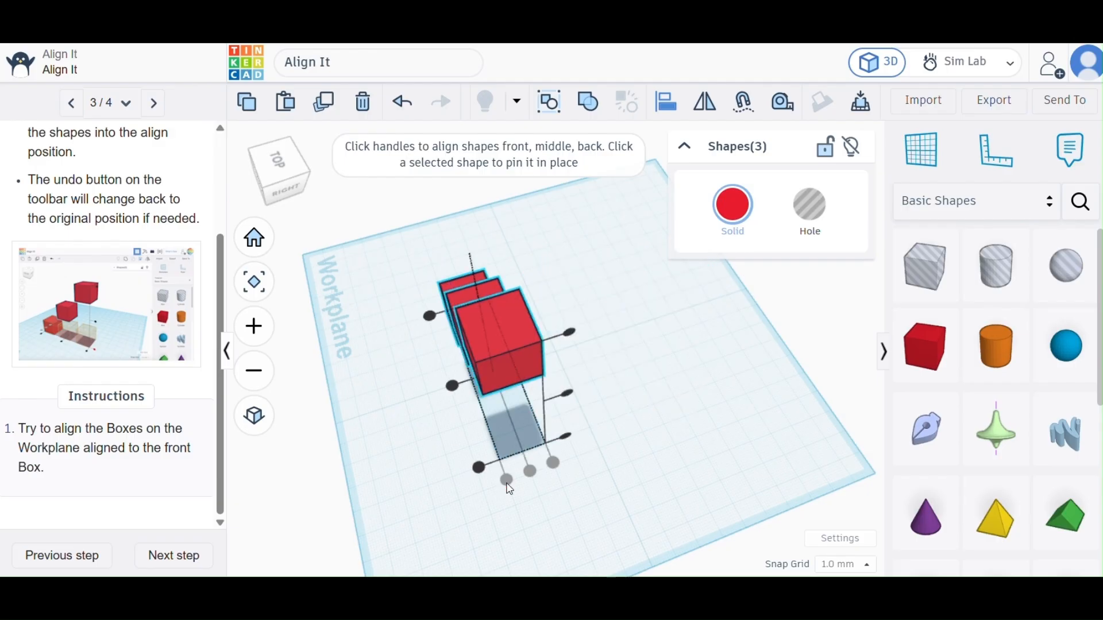
{"action": "left_click", "coordinate": [404, 103]}
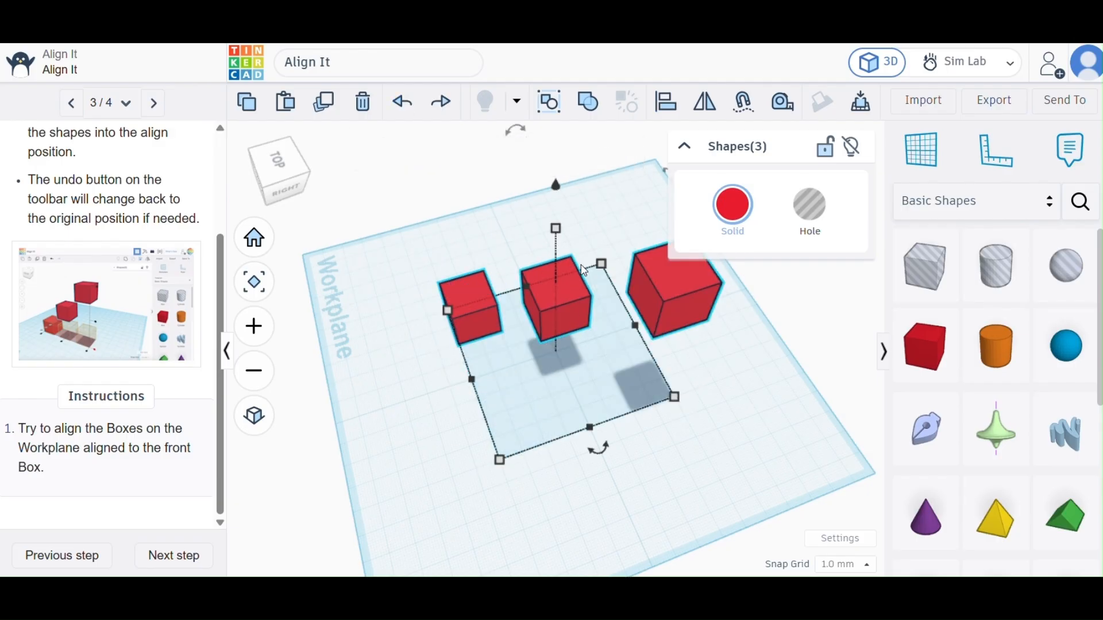
Try aligning the three boxes at their mid-height and with the front box, and undo both alignments.
{"action": "left_click", "coordinate": [674, 111]}
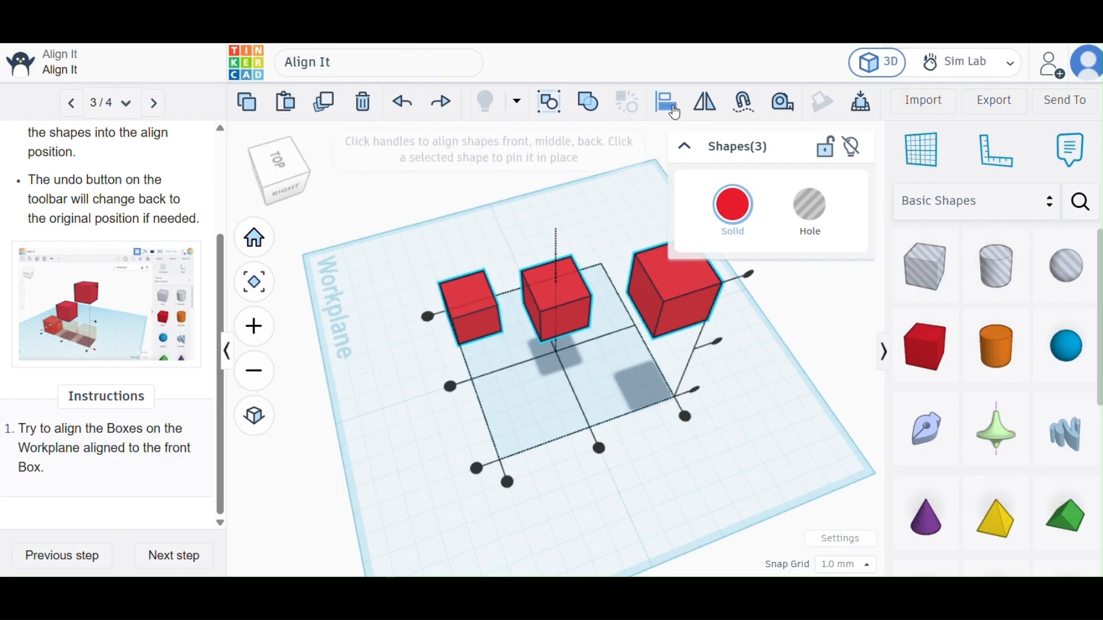
{"action": "left_click", "coordinate": [718, 343]}
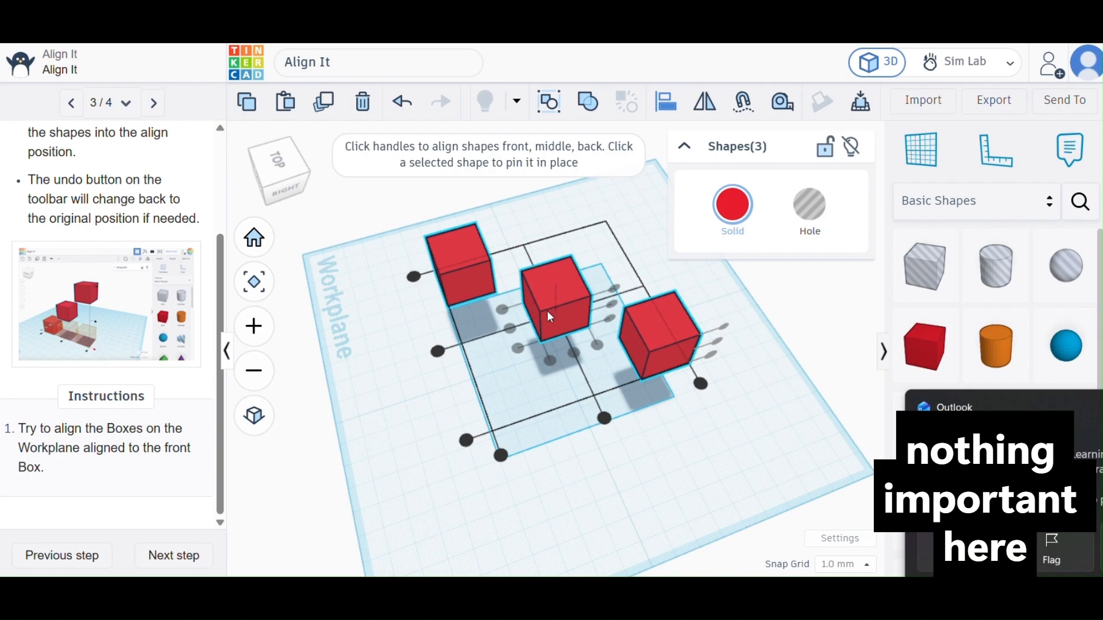
{"action": "left_click", "coordinate": [503, 458]}
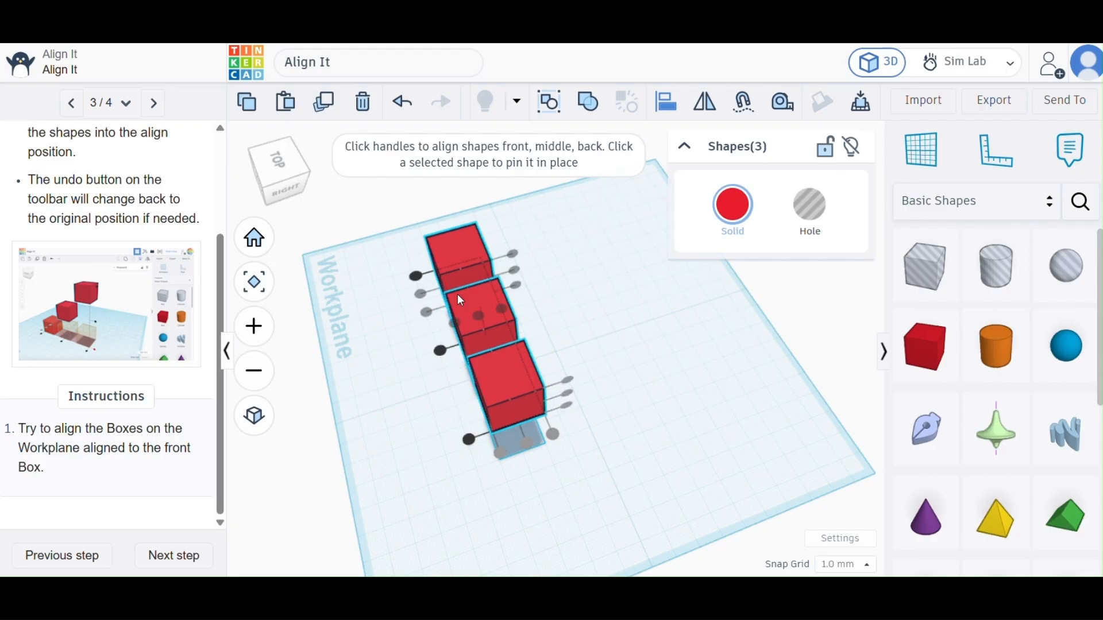
{"action": "left_click", "coordinate": [397, 112]}
{"action": "left_click", "coordinate": [398, 112]}
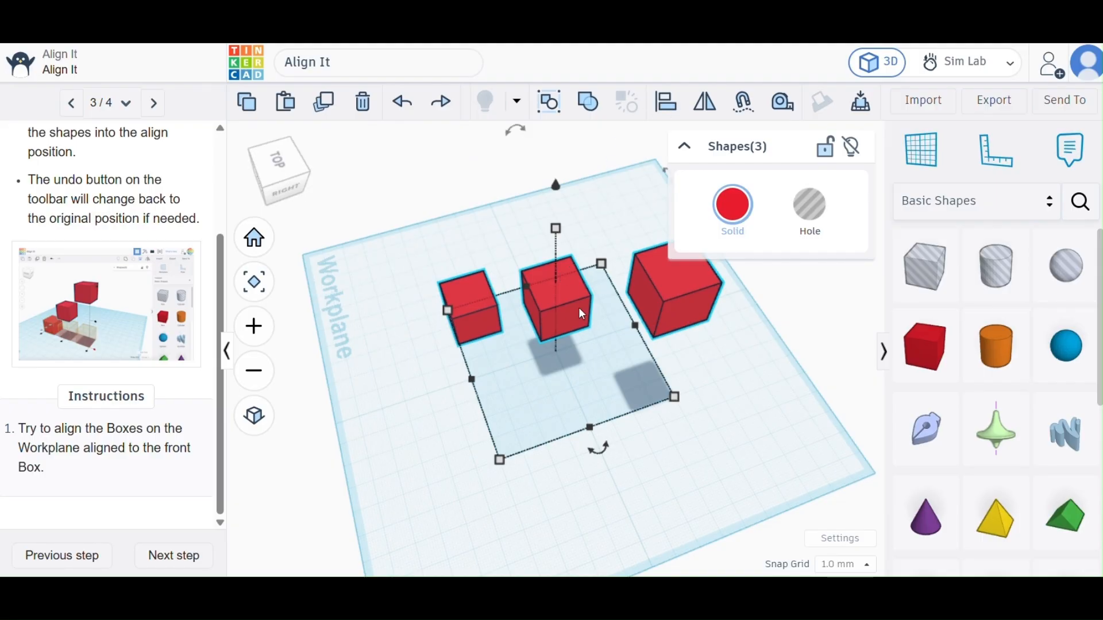
Align the three boxes to the top height and centre them front to back, and finish the Align It tutorial.
{"action": "left_click", "coordinate": [667, 104]}
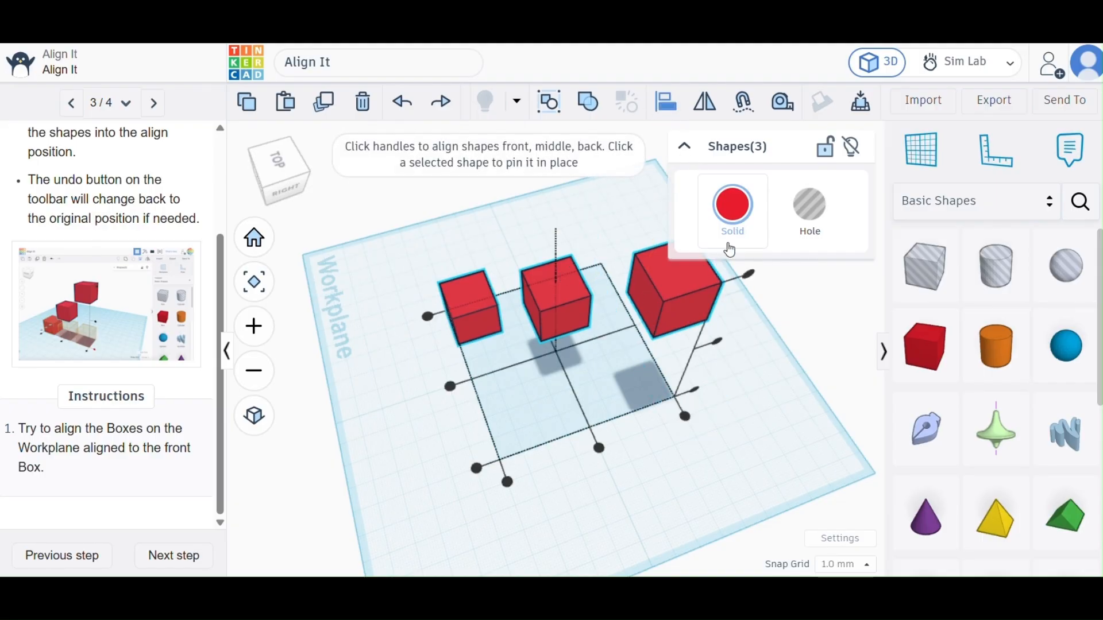
{"action": "left_click", "coordinate": [752, 275]}
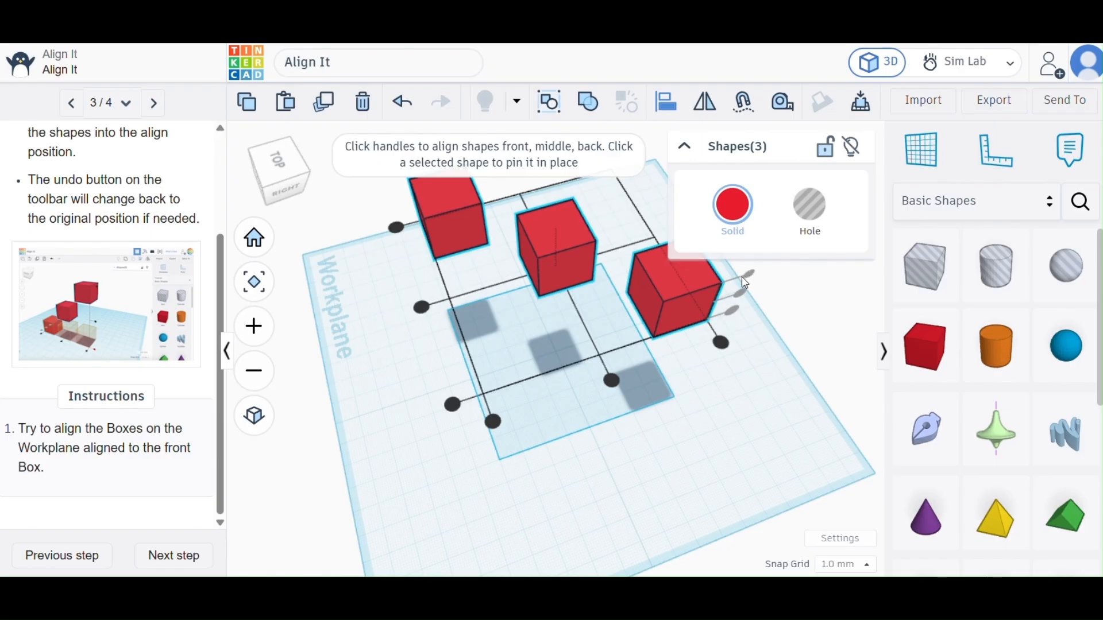
{"action": "left_click", "coordinate": [612, 382]}
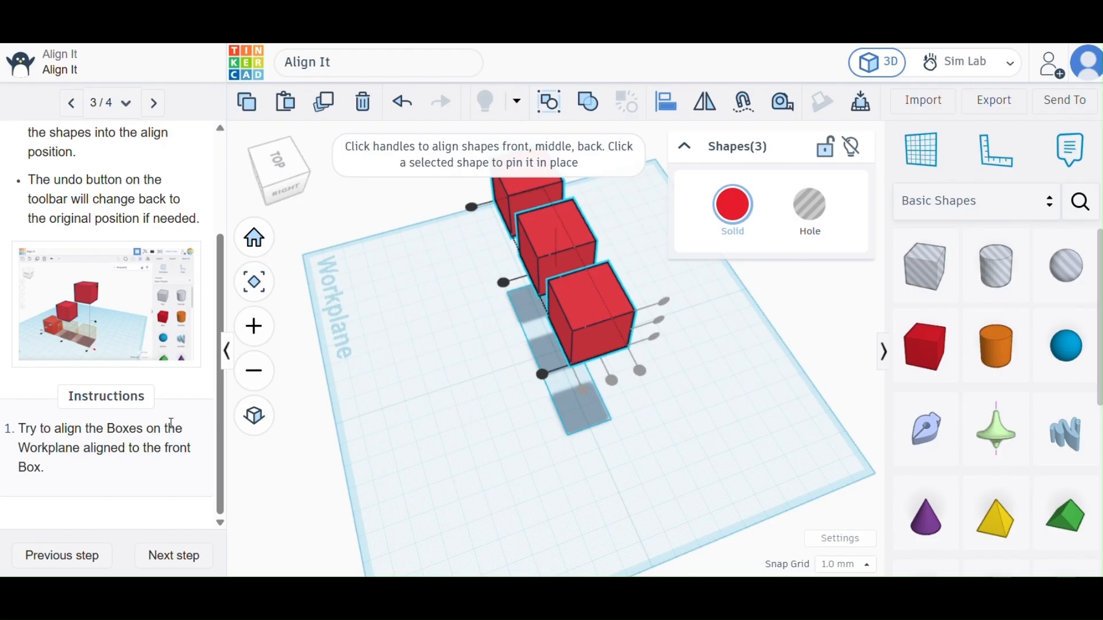
{"action": "left_click", "coordinate": [163, 555]}
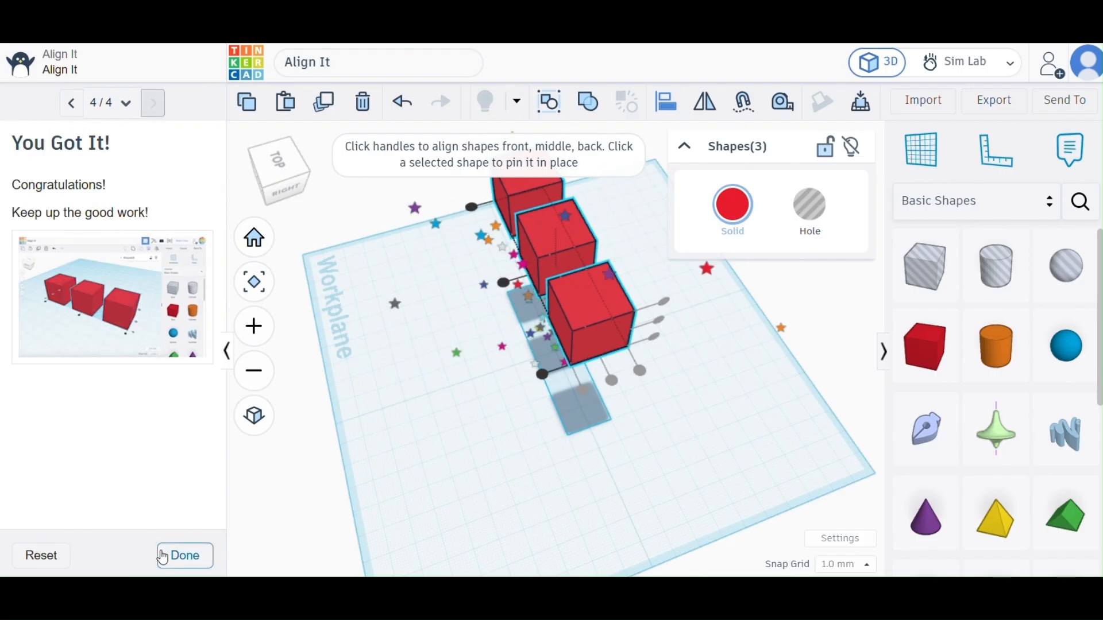
{"action": "left_click", "coordinate": [163, 556]}
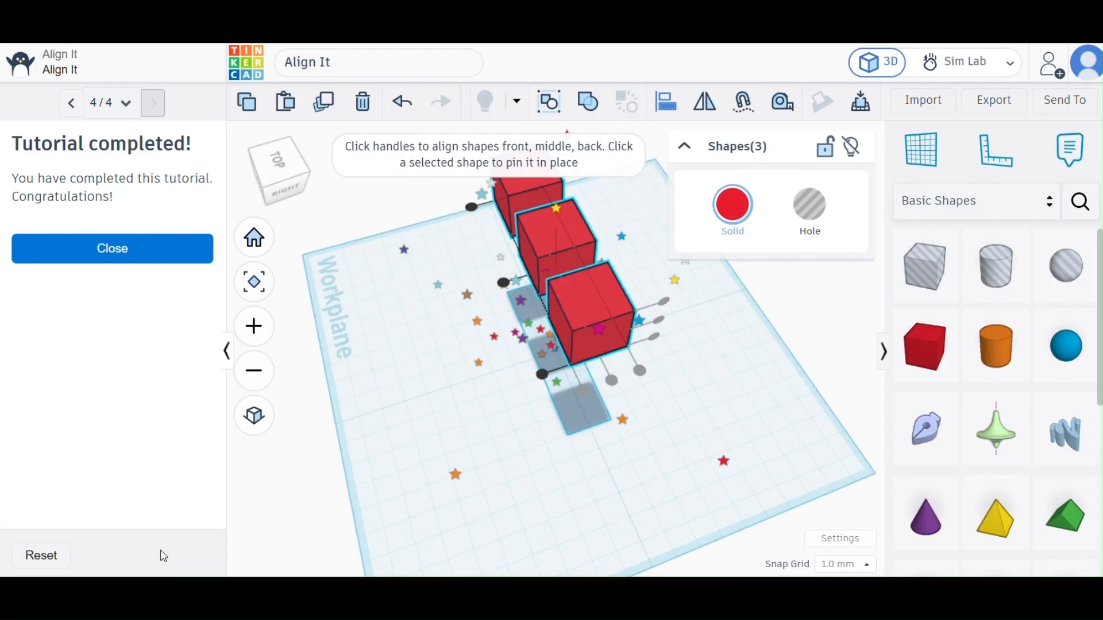